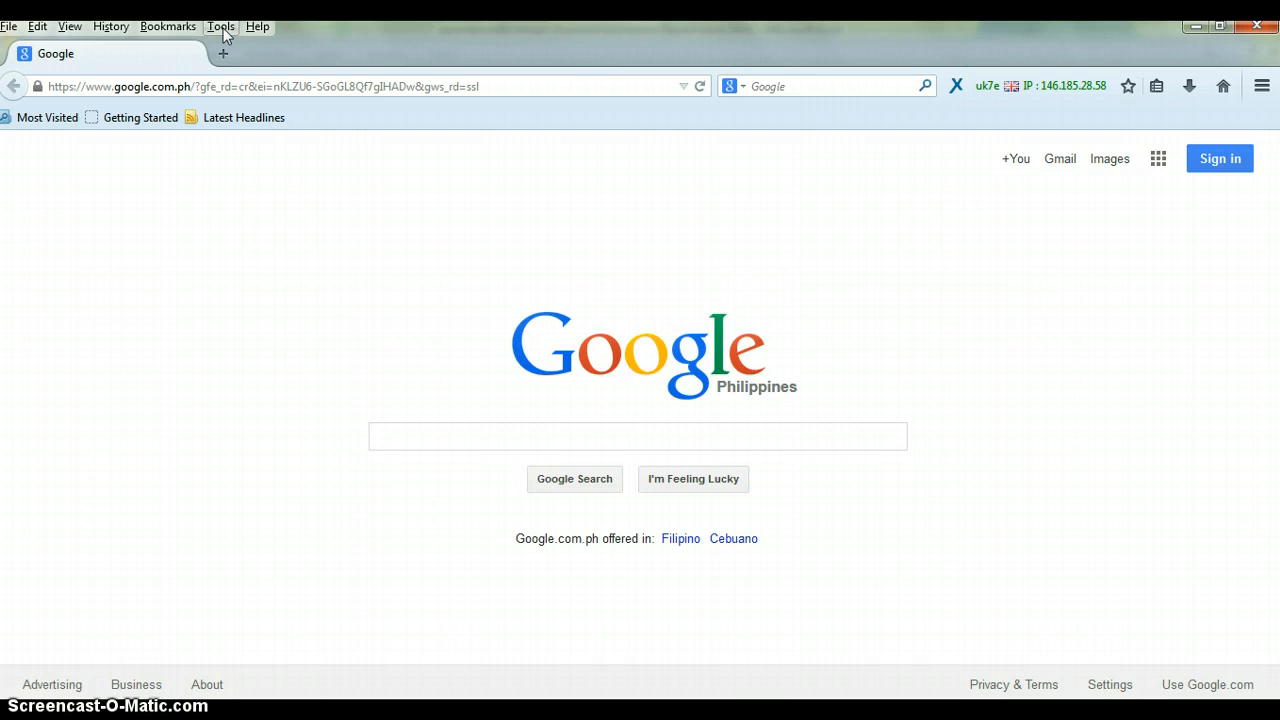
Run the Rank Checker add-on and start adding multiple keywords
left_click(221, 27)
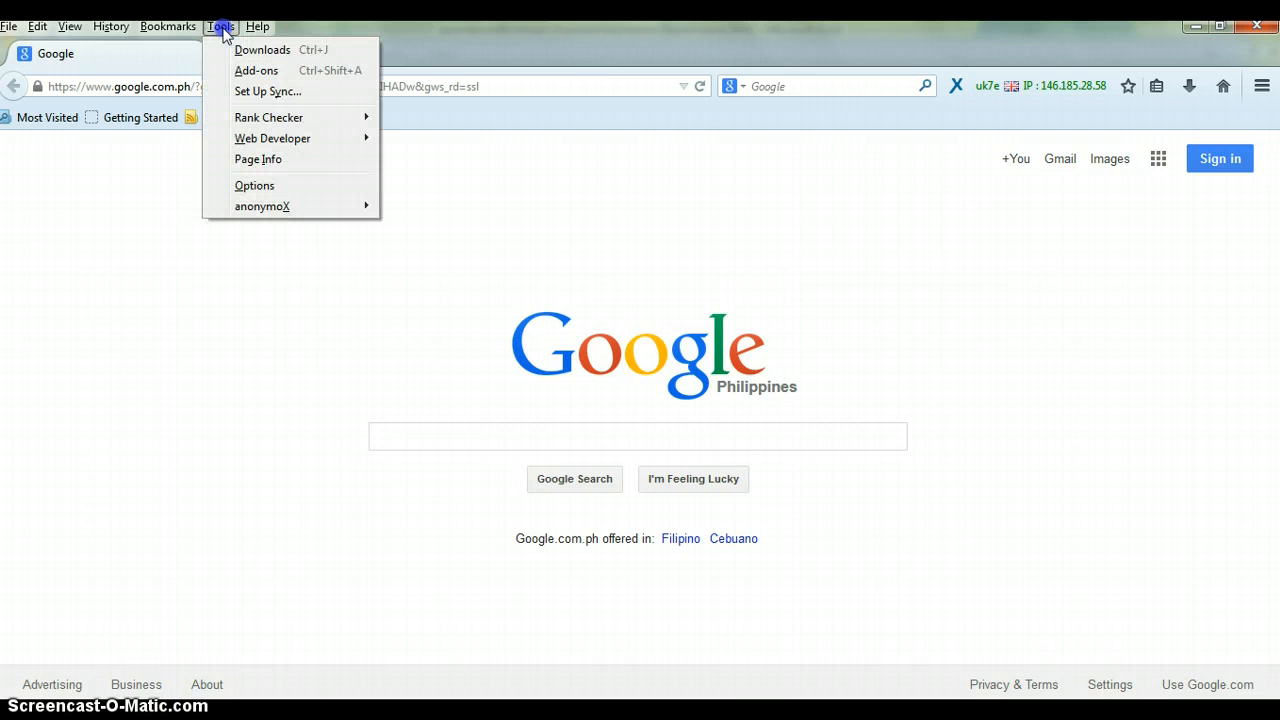
mouse_move(309, 125)
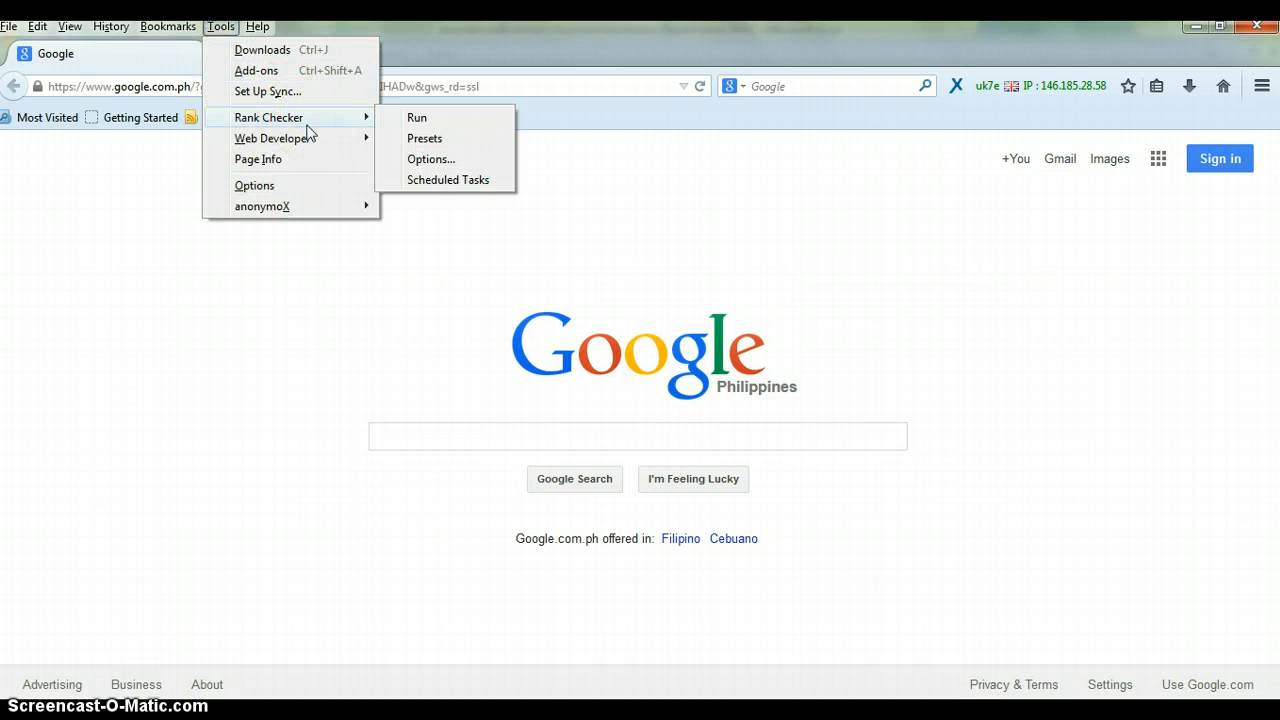
left_click(458, 120)
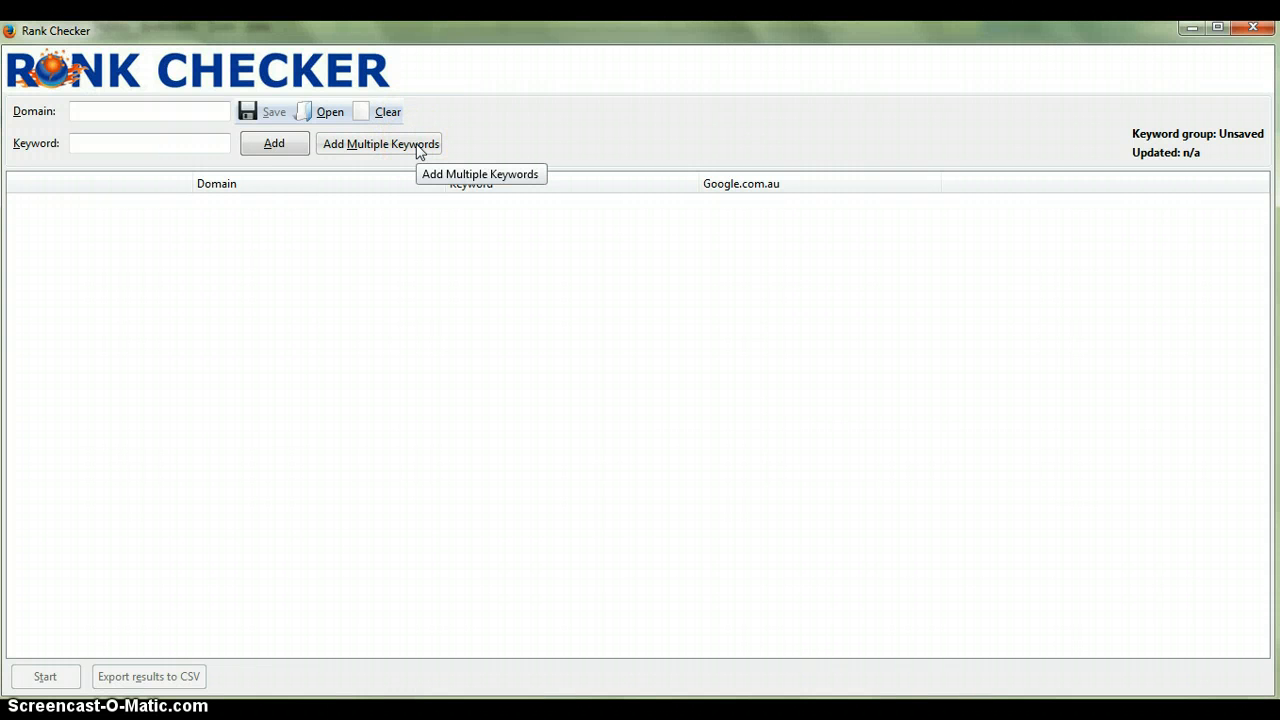
left_click(352, 150)
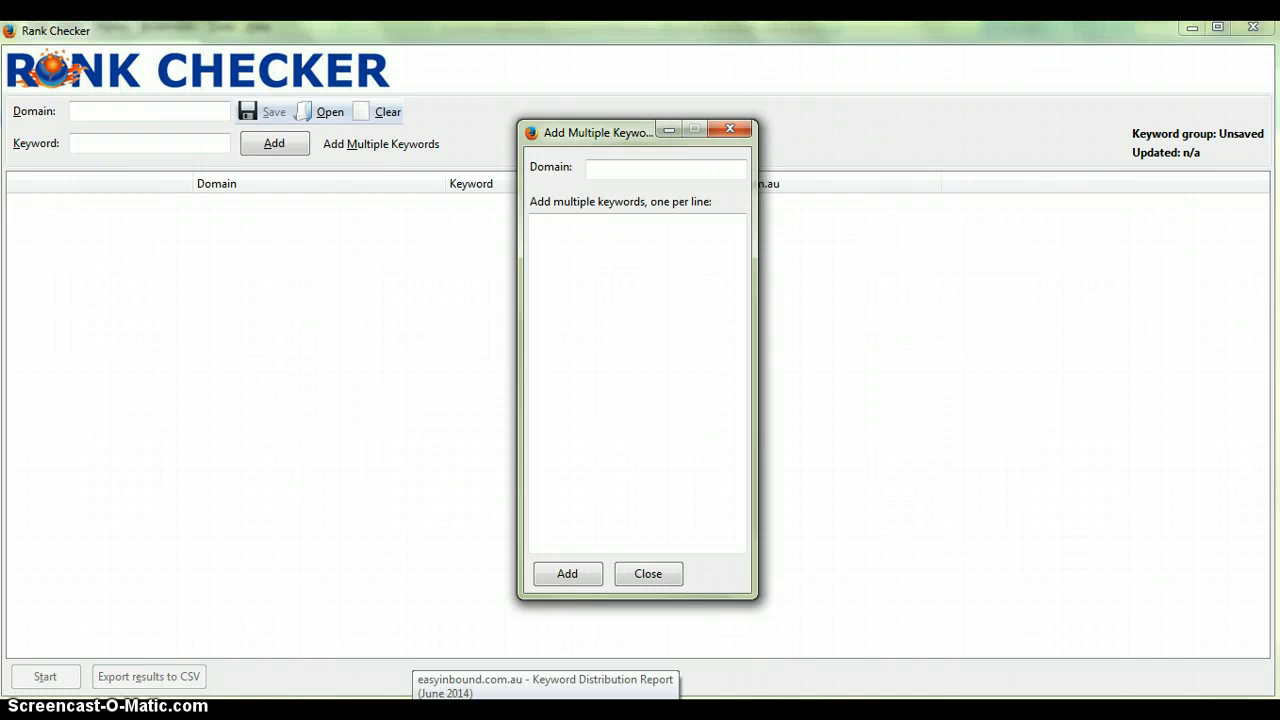
Switch to the Excel keyword distribution report and copy the keywords in C15:C34, from "virtual phone number" to "1300 number"
left_click(530, 712)
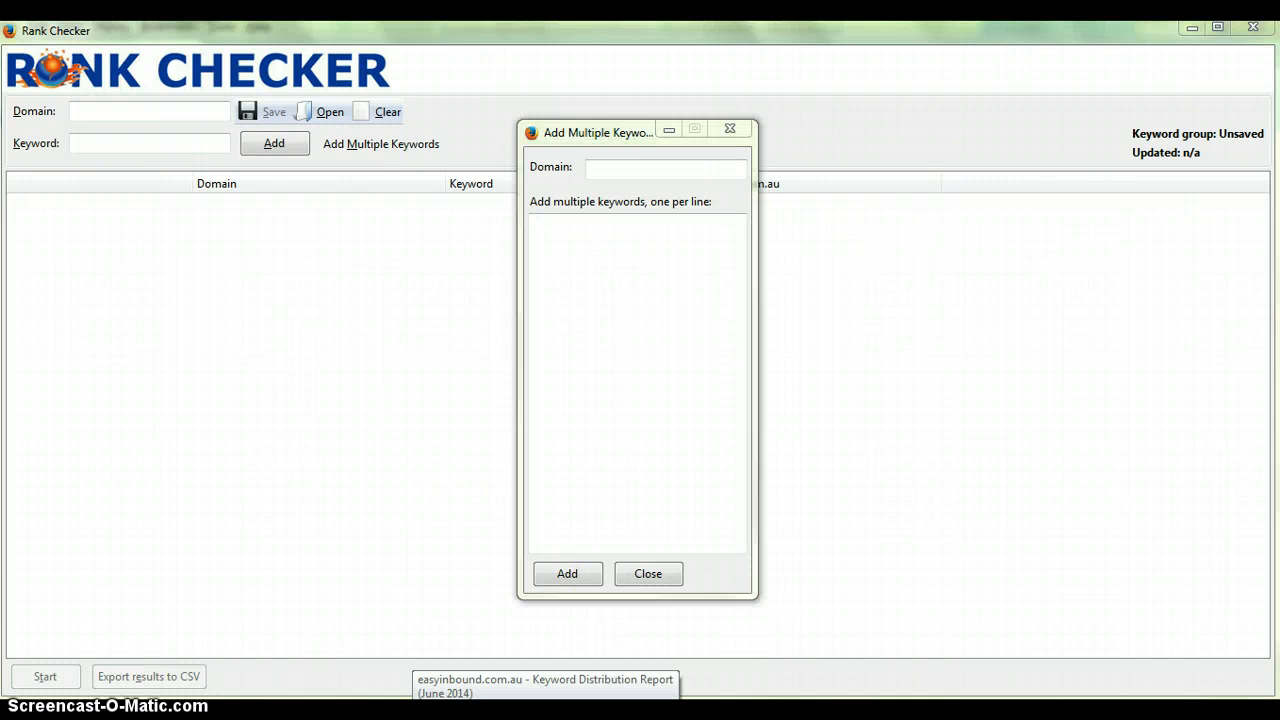
scroll(430, 380, "down", 1)
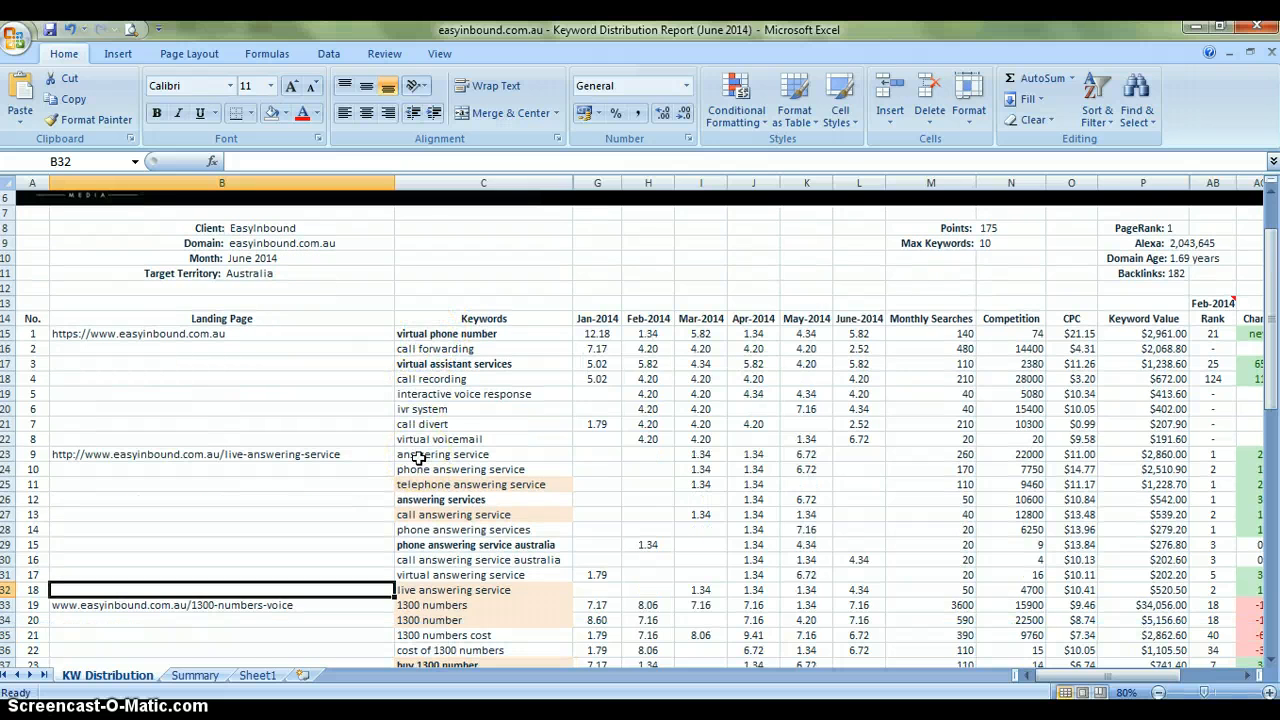
left_click(437, 336)
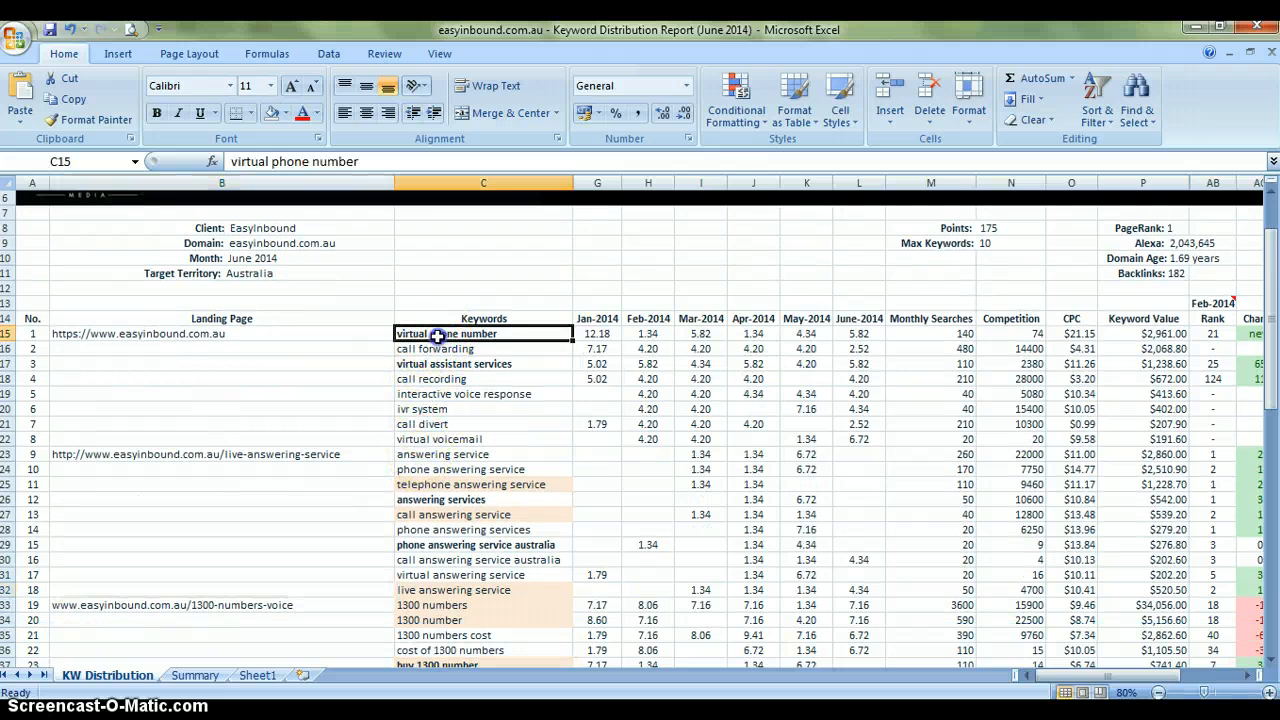
left_click_drag(437, 336, 466, 621)
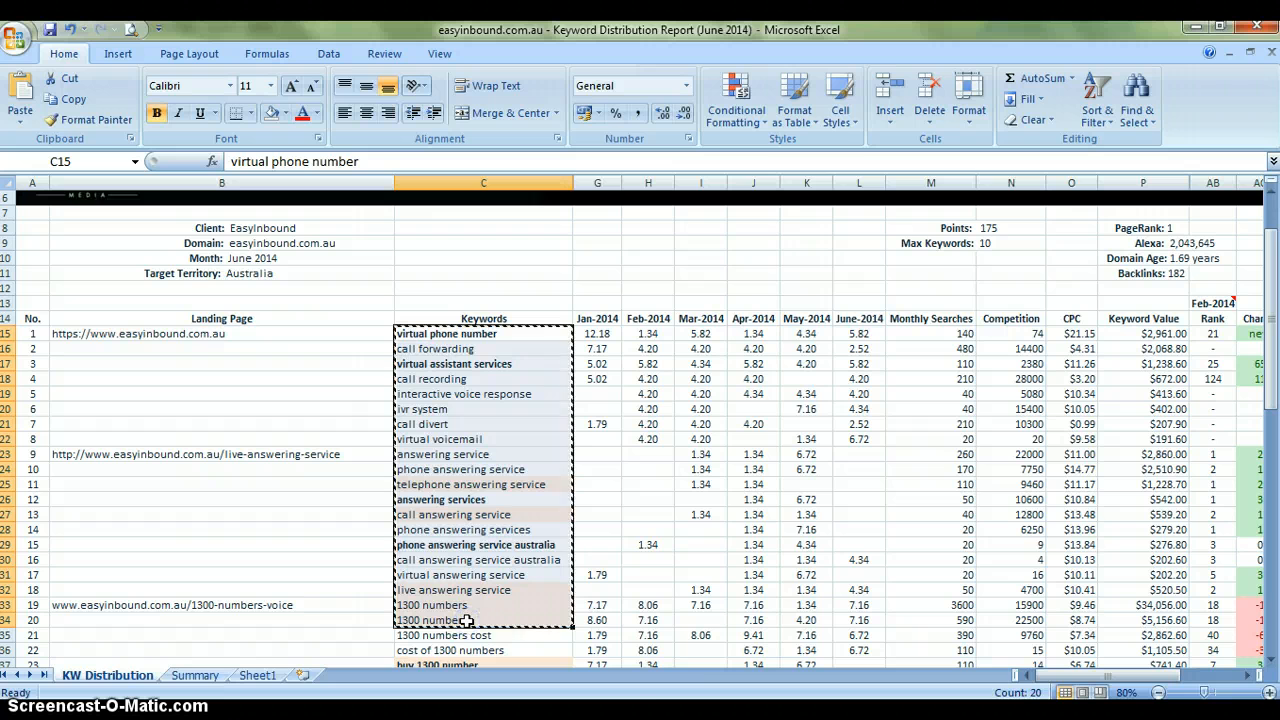
key("ctrl+c")
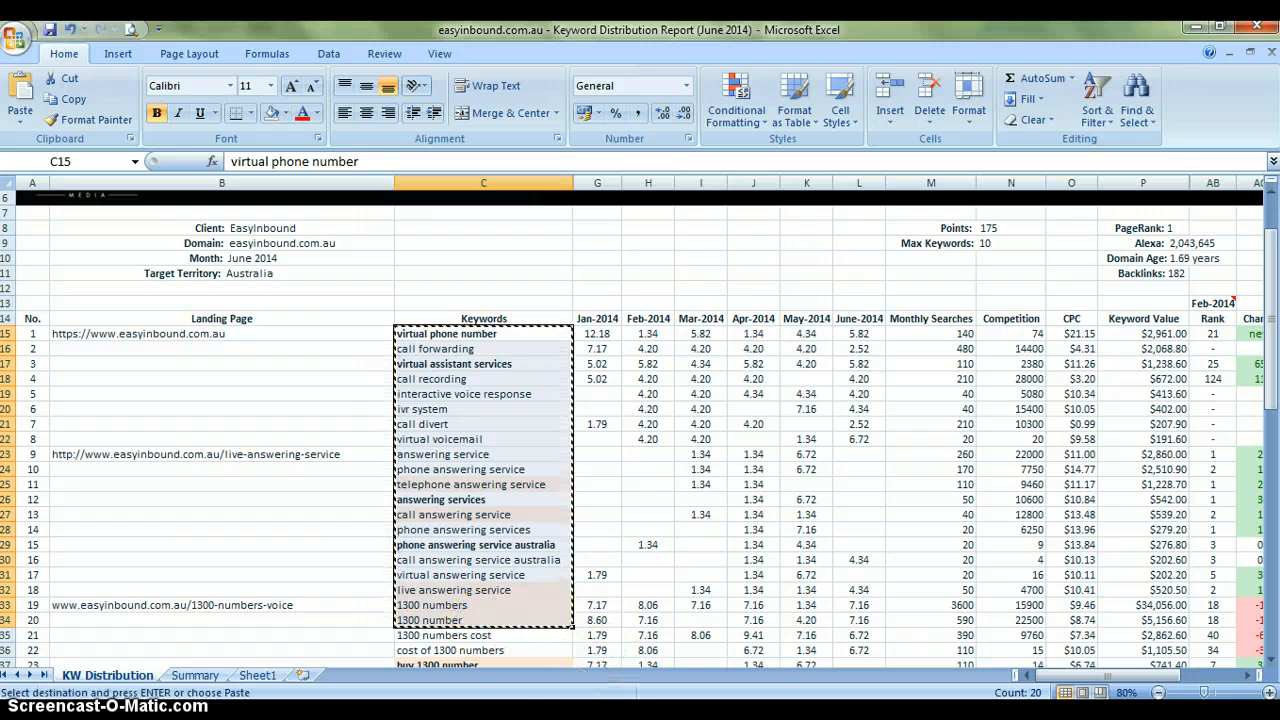
Switch back to Rank Checker's Add Multiple Keywords dialog and paste the copied keywords into its keyword list
key("alt+Tab")
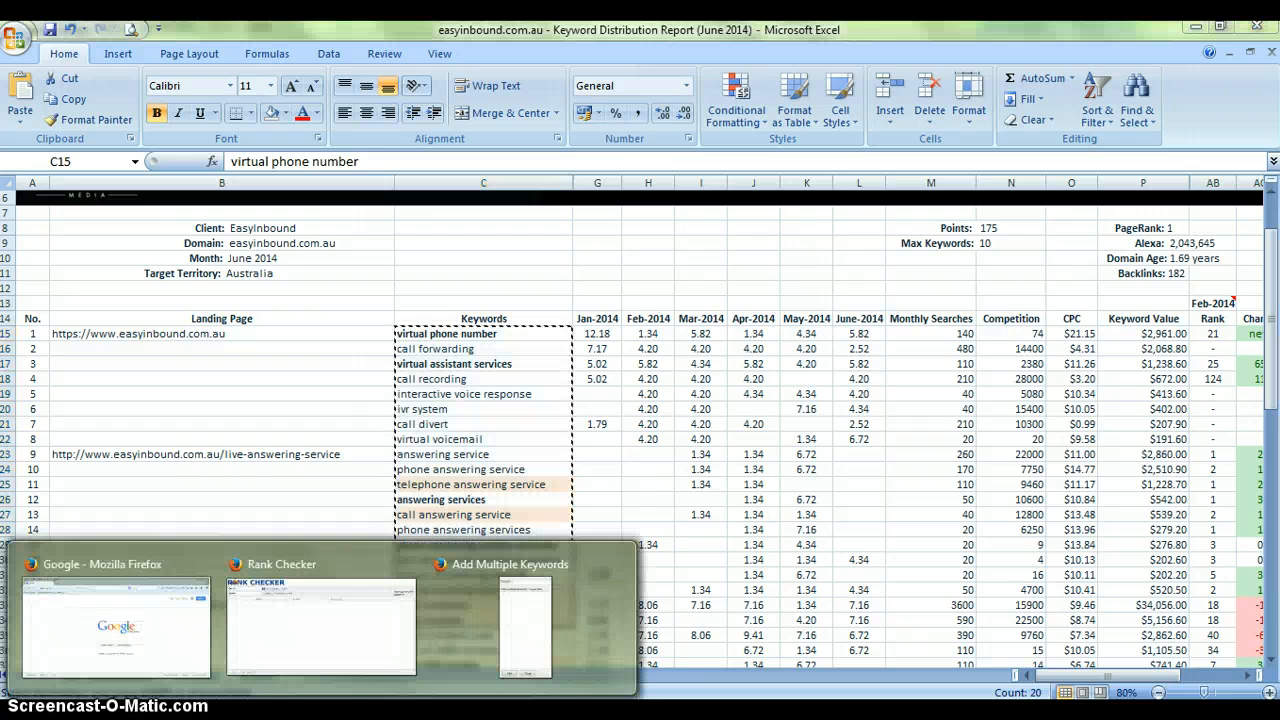
left_click(520, 505)
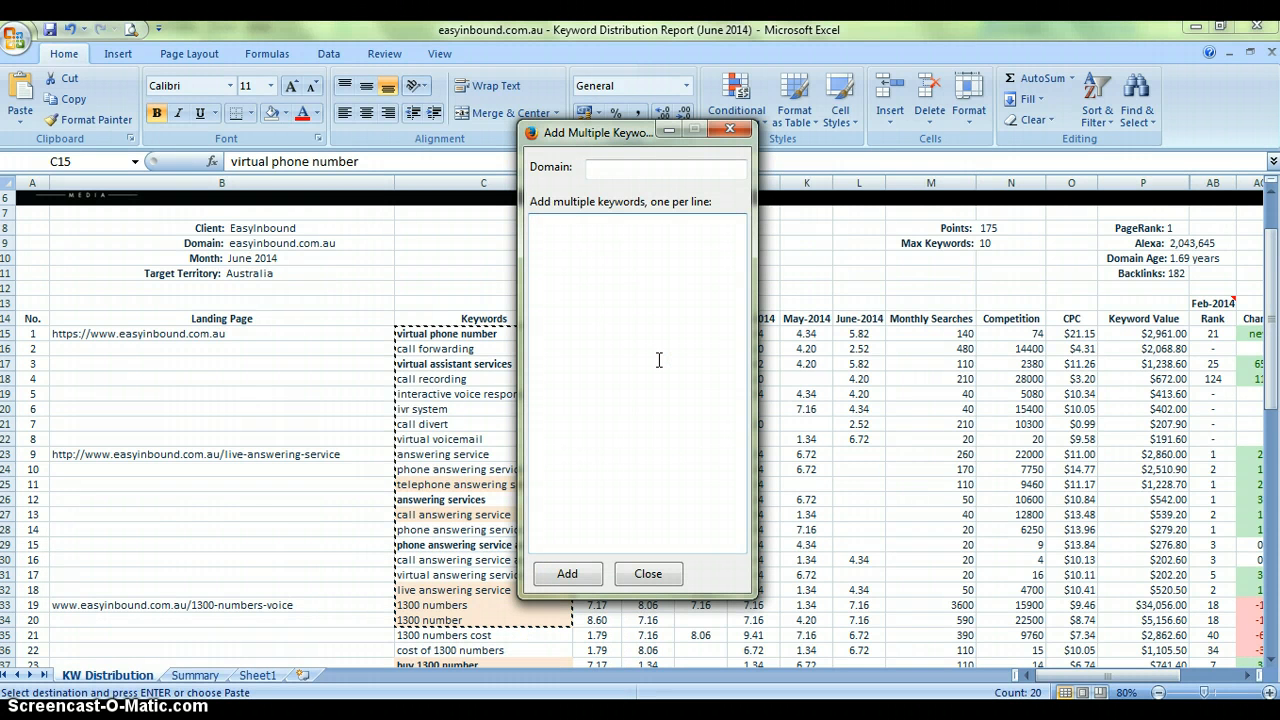
key("ctrl+v")
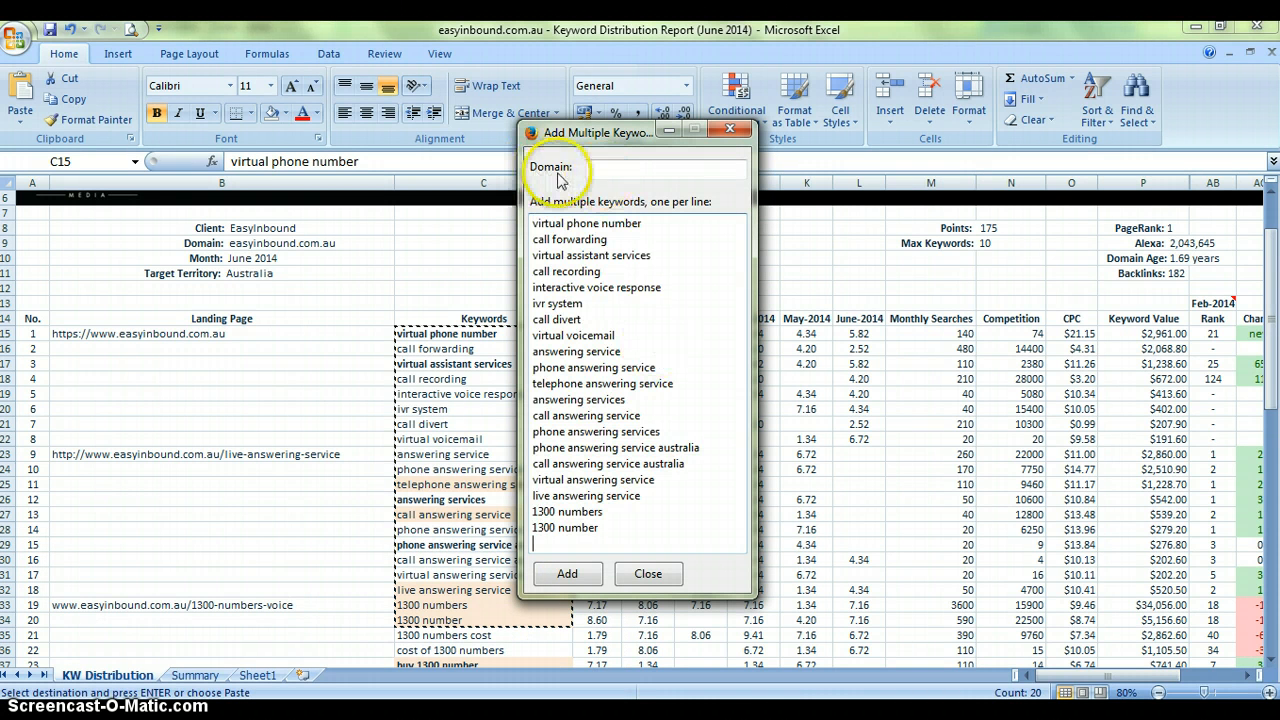
Copy easyinbound.com.au from the landing page URL in B15 of the Excel report and paste it as the domain for the keywords in Rank Checker
left_click(614, 170)
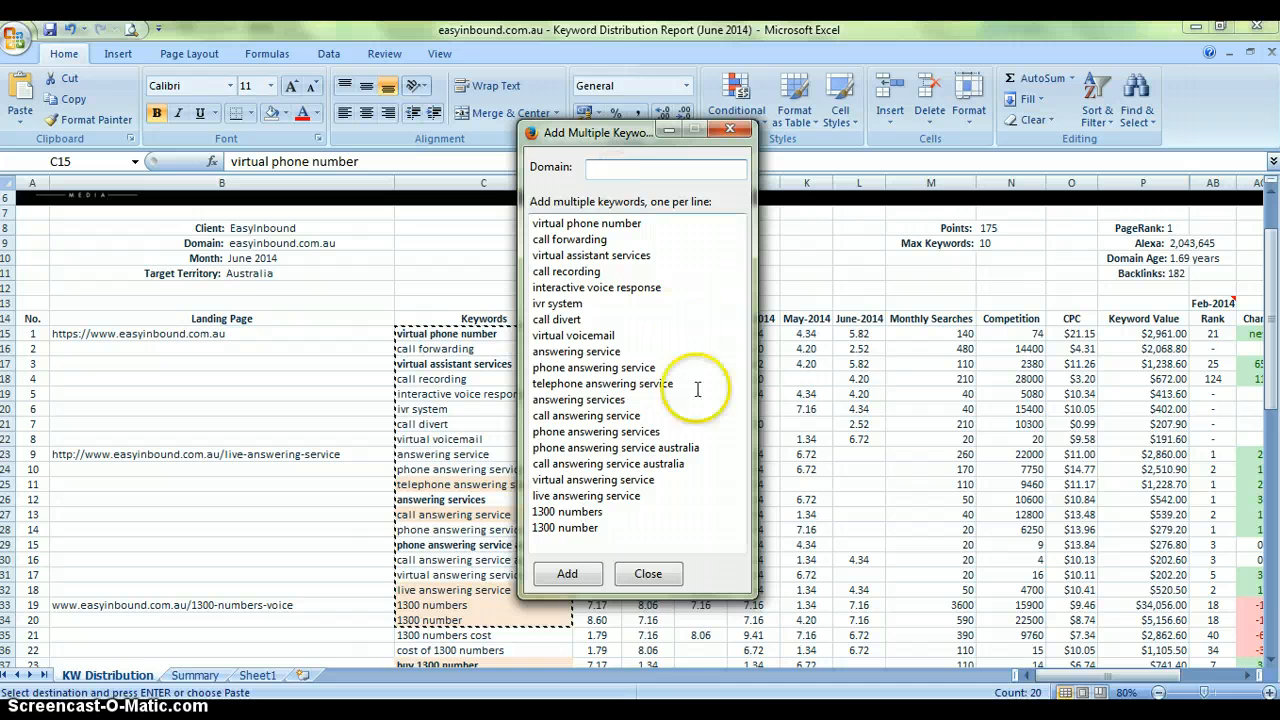
mouse_move(489, 715)
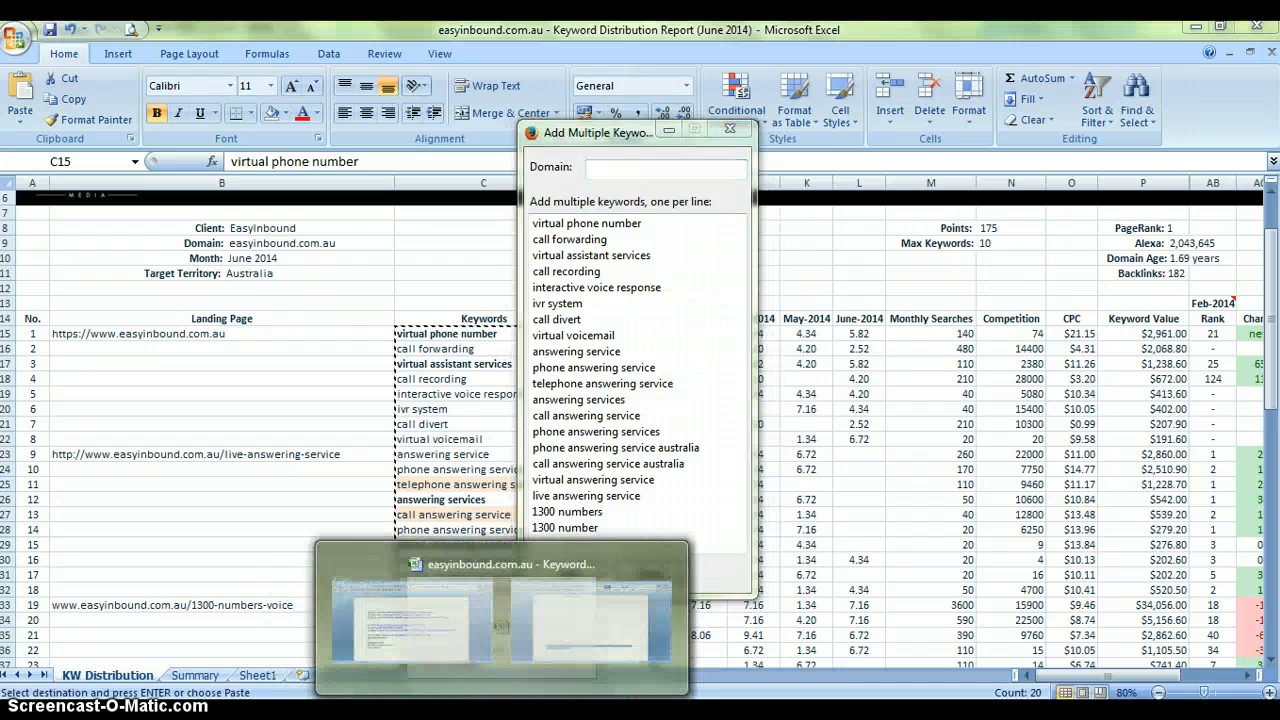
left_click(543, 715)
left_click(245, 333)
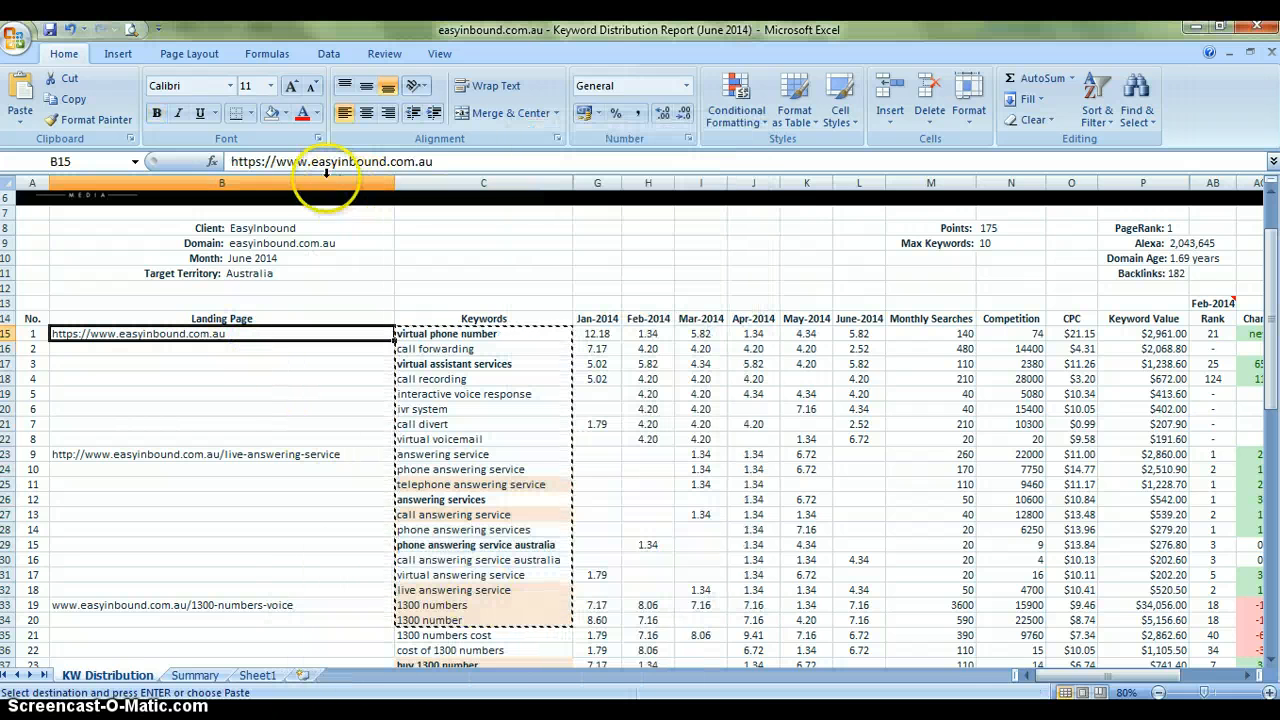
left_click_drag(311, 162, 484, 163)
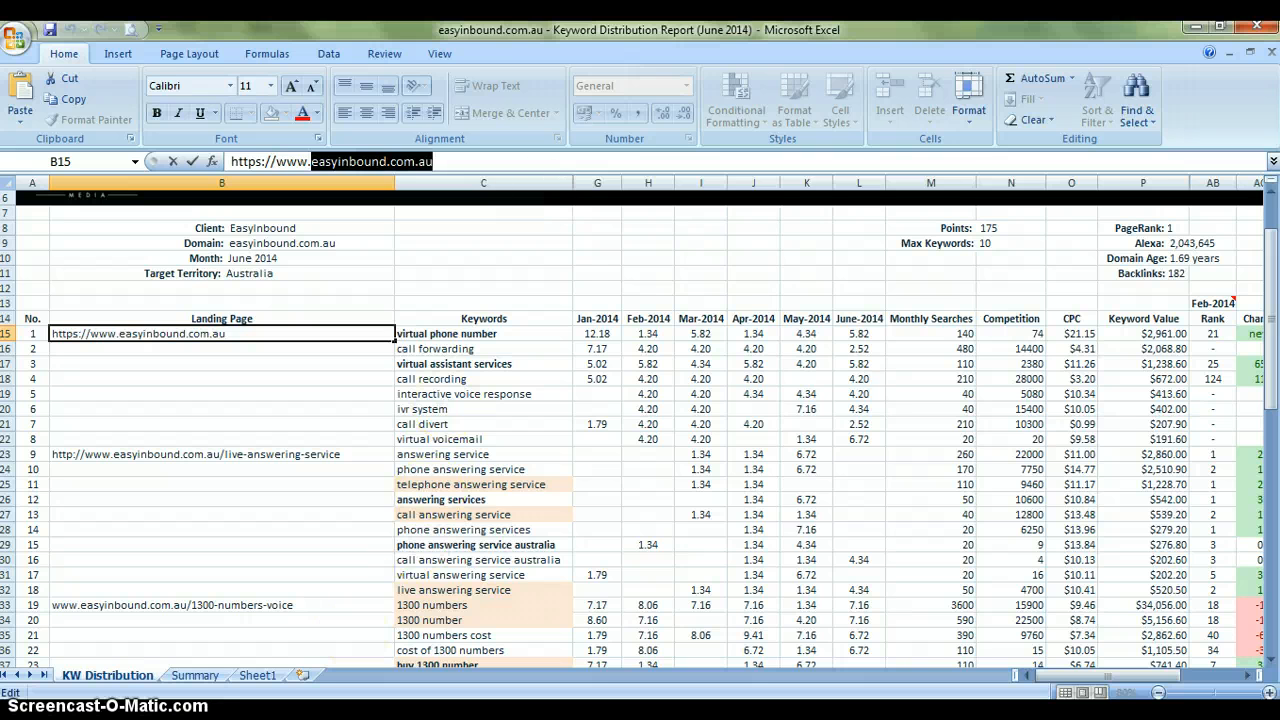
left_click(290, 711)
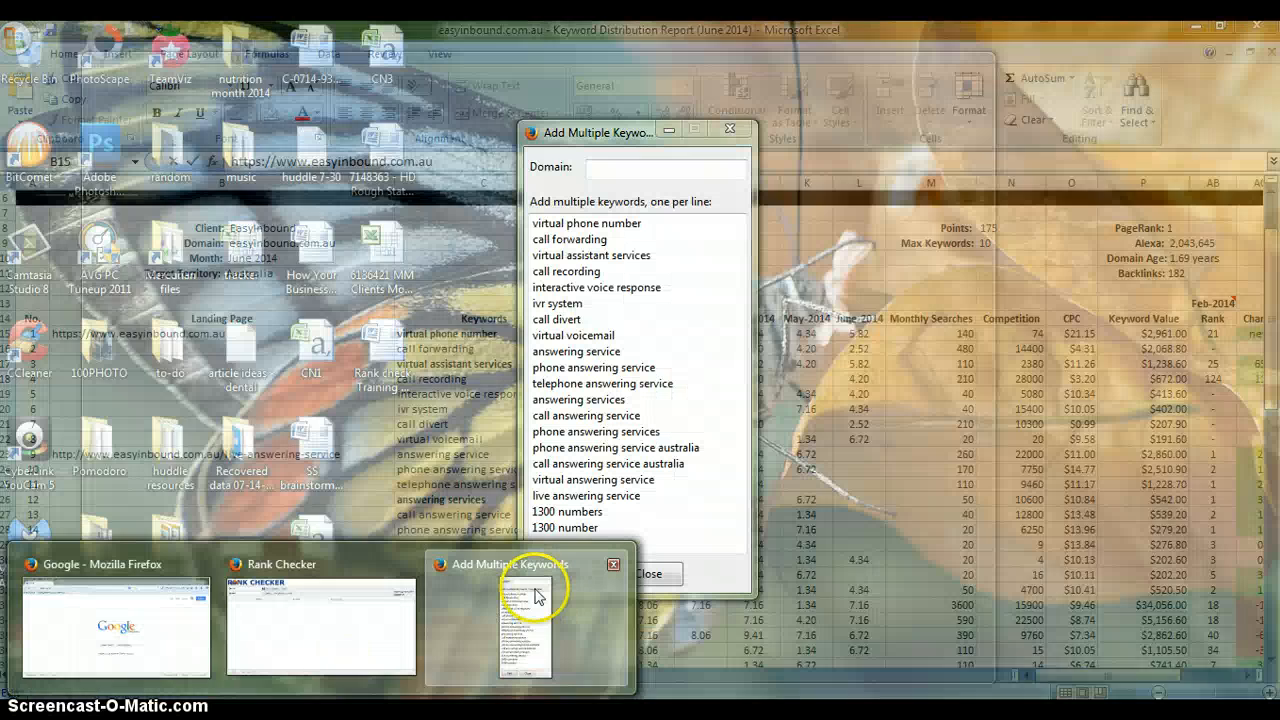
left_click(538, 597)
left_click(638, 172)
key("ctrl+v")
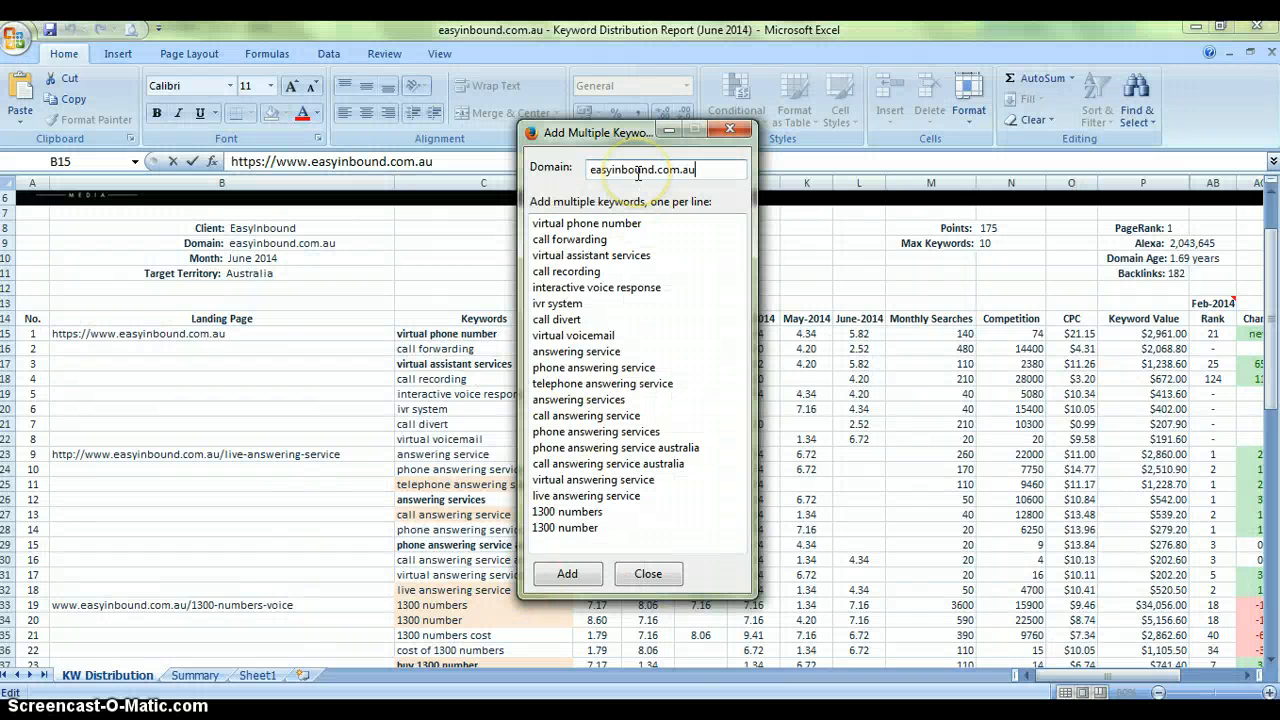
Add the keywords for the domain, close the dialog and start the ranking check
left_click(590, 580)
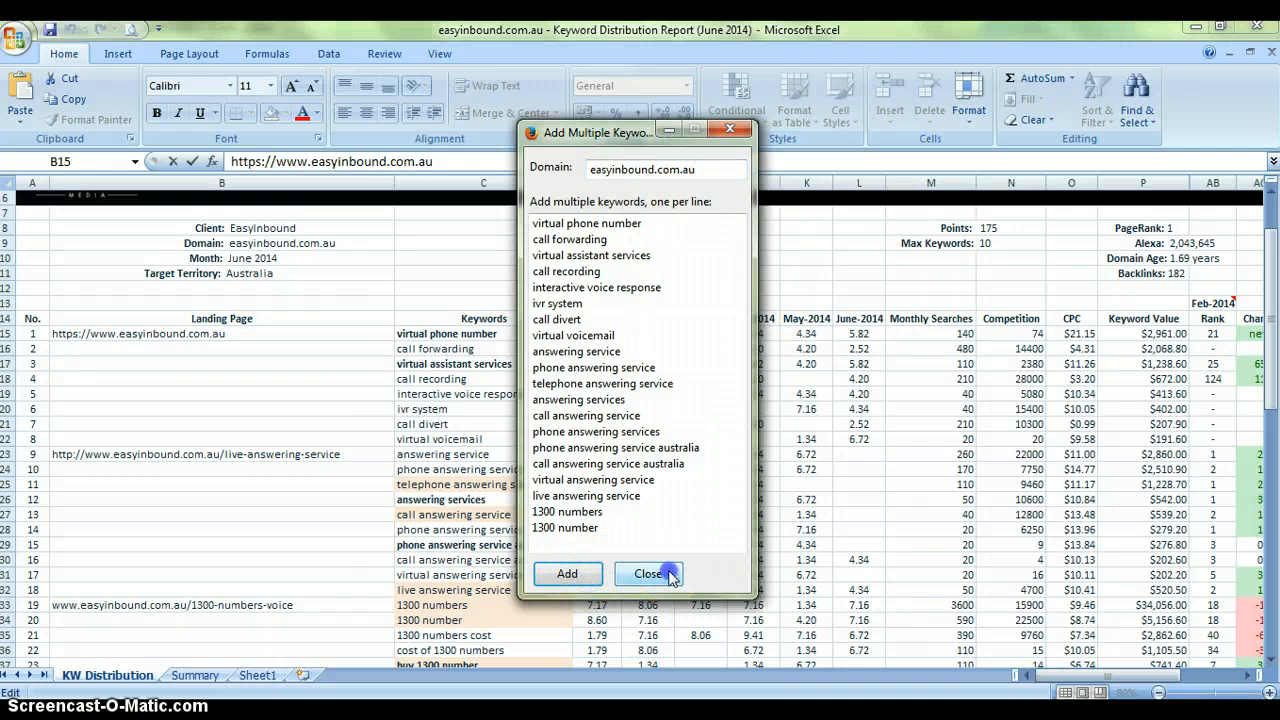
left_click(648, 573)
left_click(289, 672)
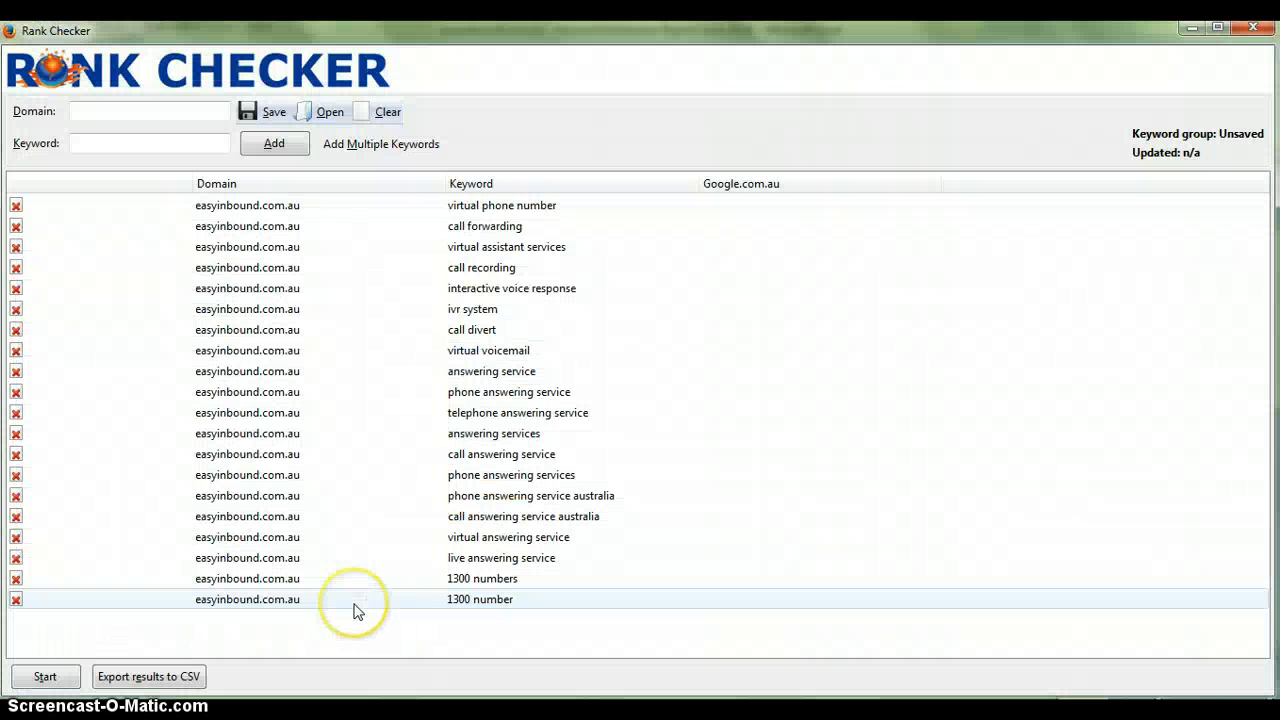
left_click(44, 677)
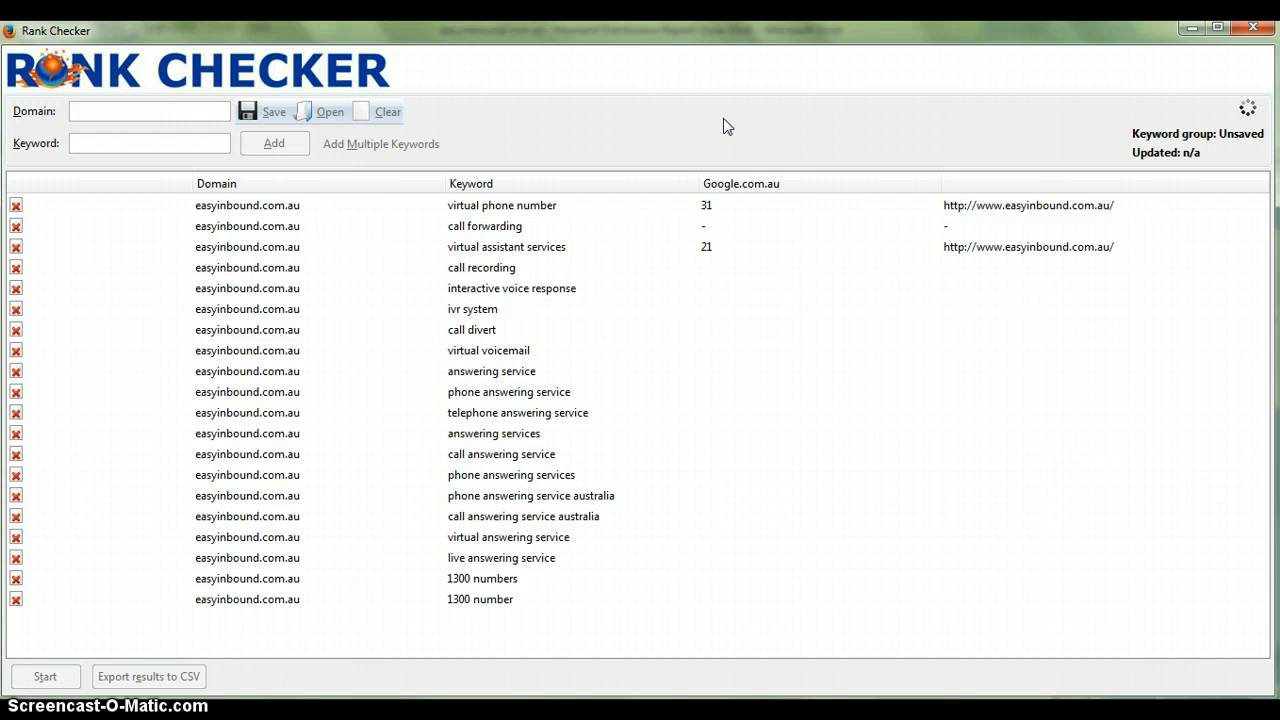
left_click(749, 184)
left_click(772, 130)
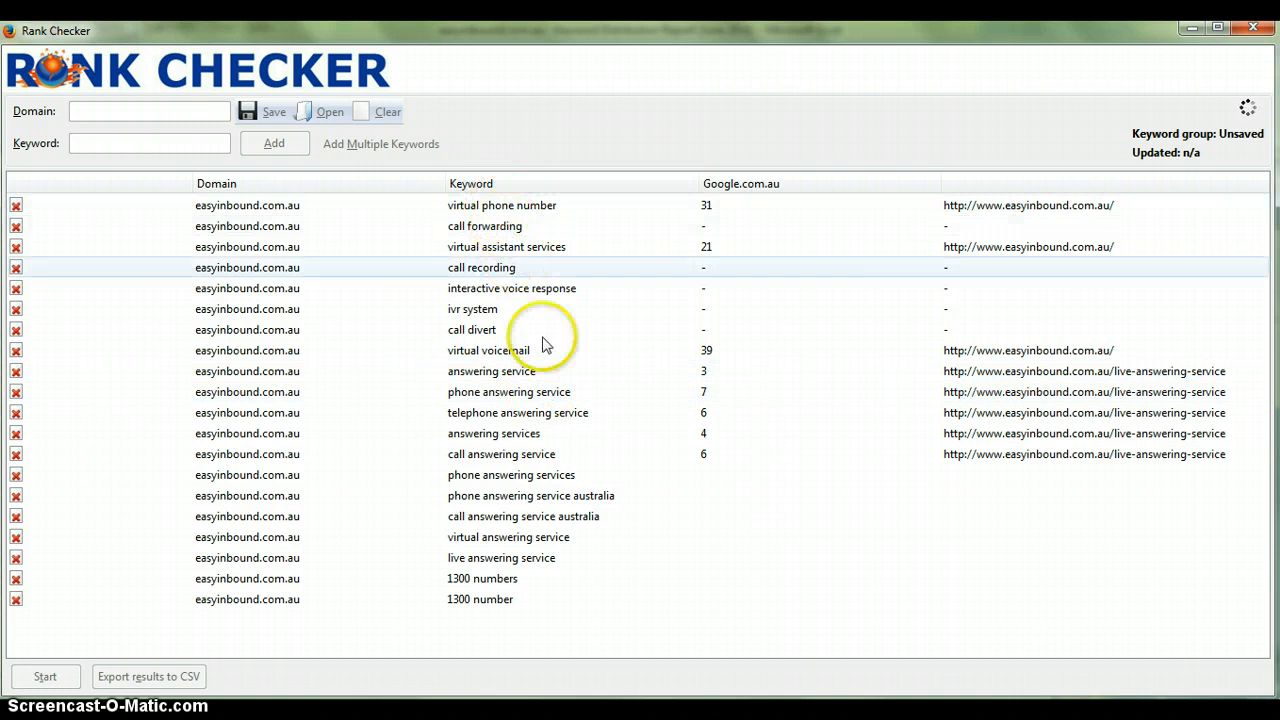
Copy all ranking results and paste them into cell A1 of a new Excel workbook
right_click(548, 397)
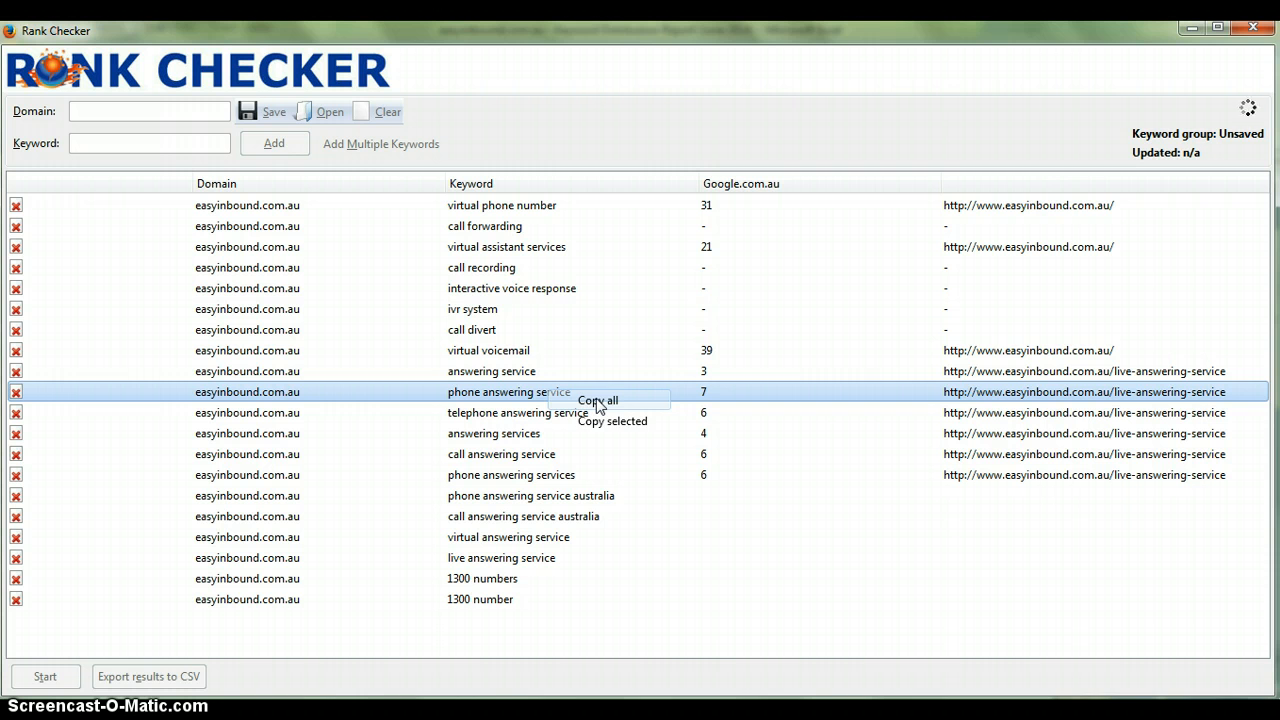
left_click(598, 402)
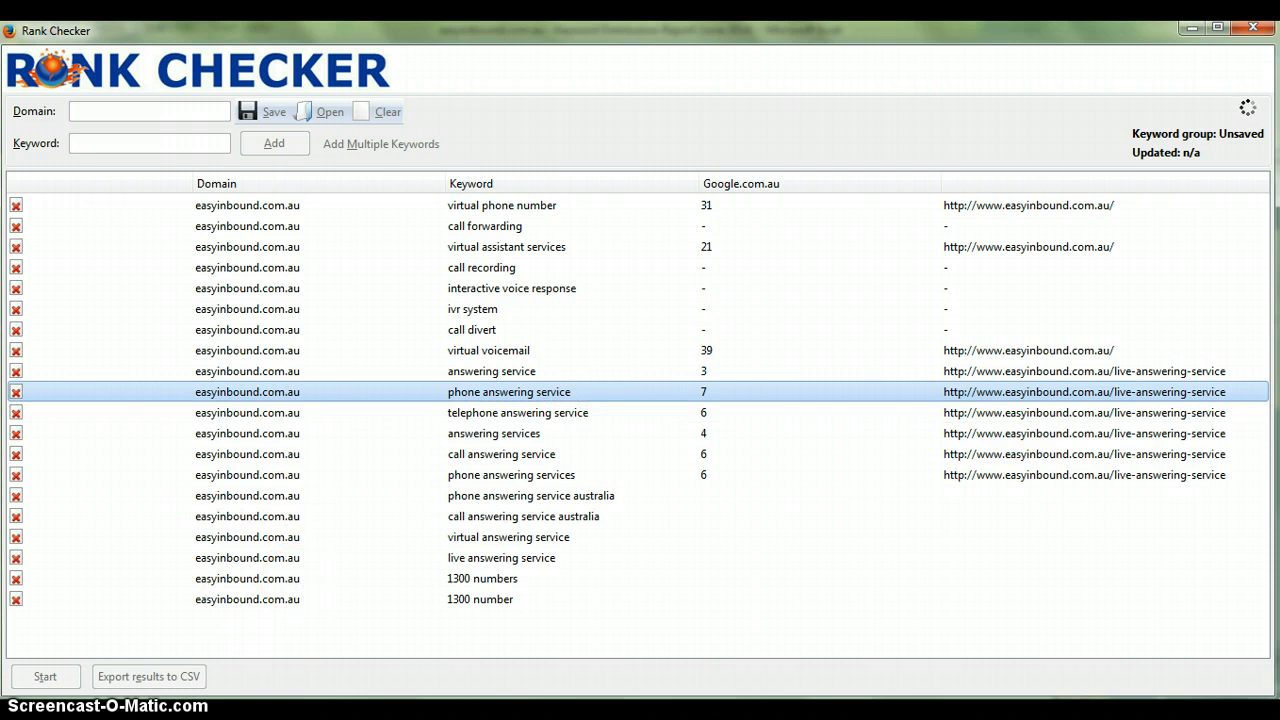
left_click(25, 705)
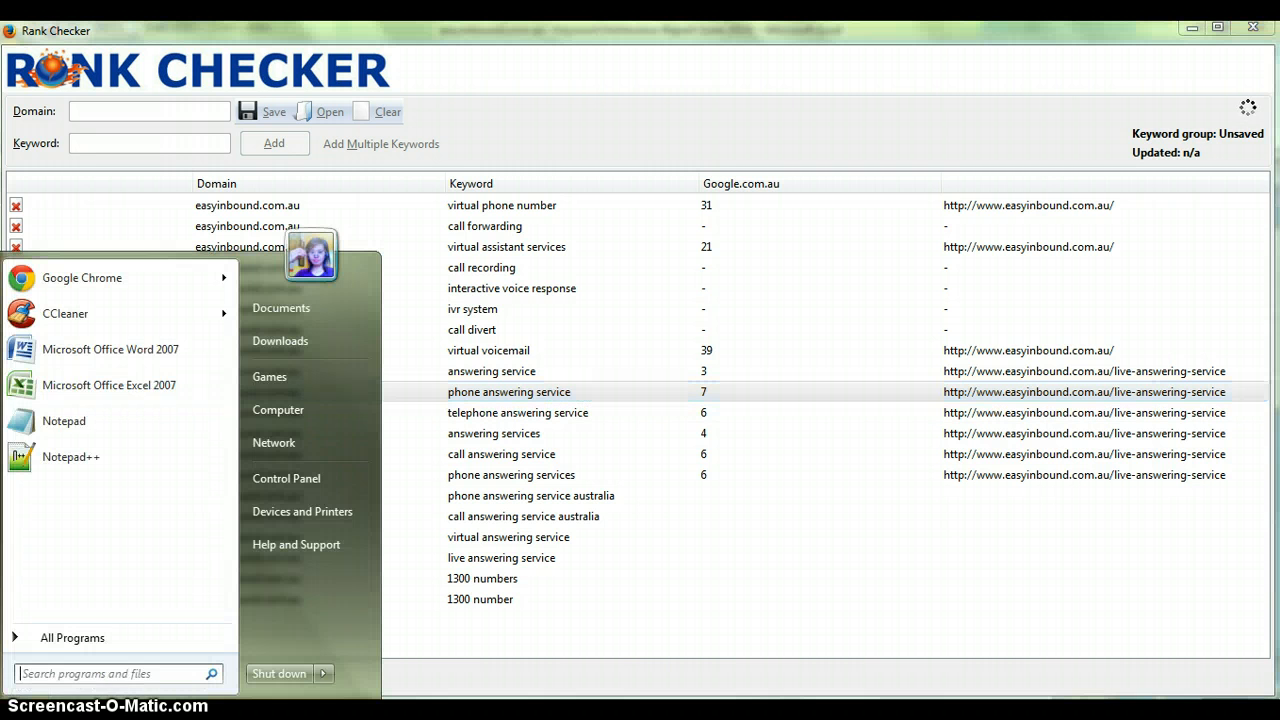
left_click(65, 383)
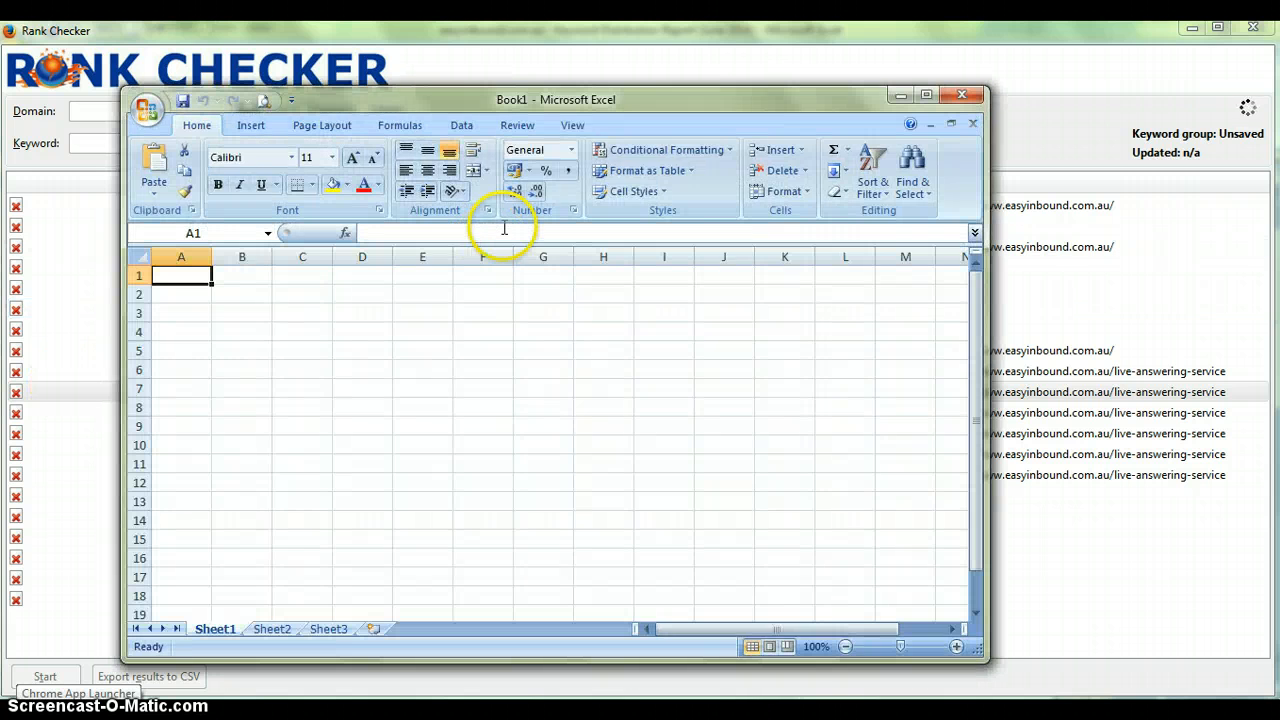
left_click(926, 94)
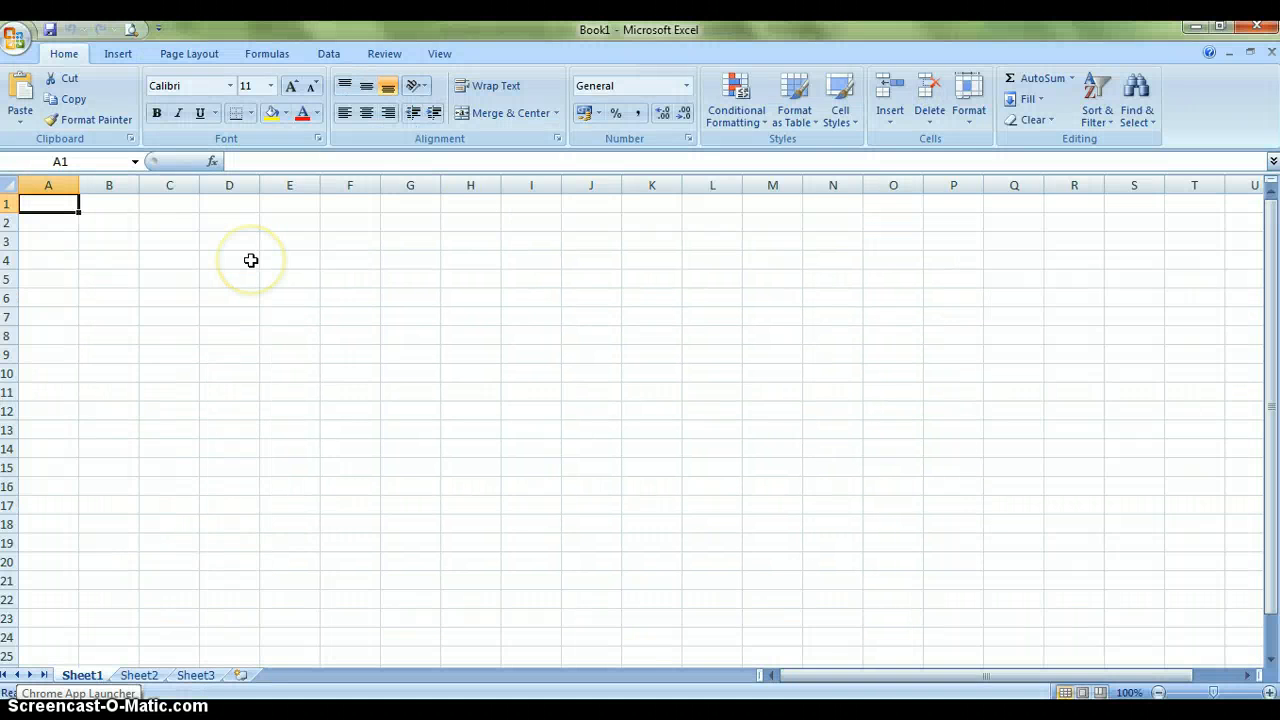
key("ctrl+v")
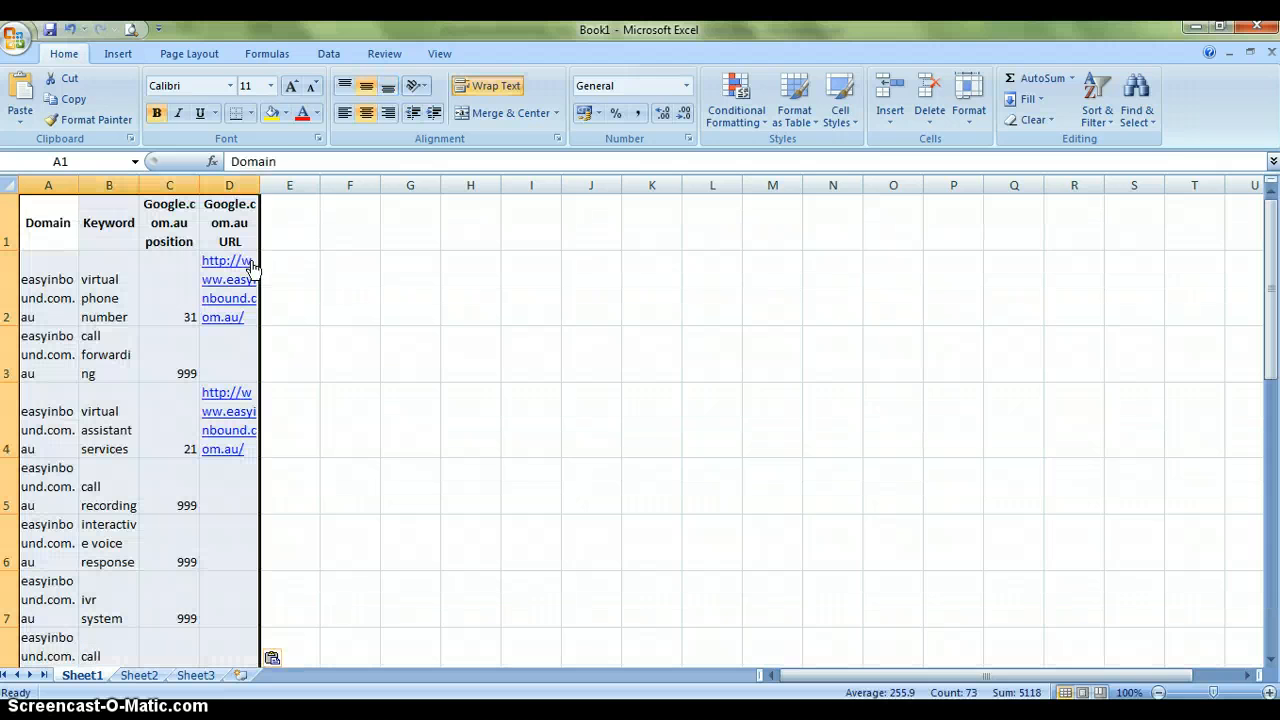
Make the pasted results match the destination formatting and widen the Google.com.au position column
left_click(275, 657)
left_click(266, 634)
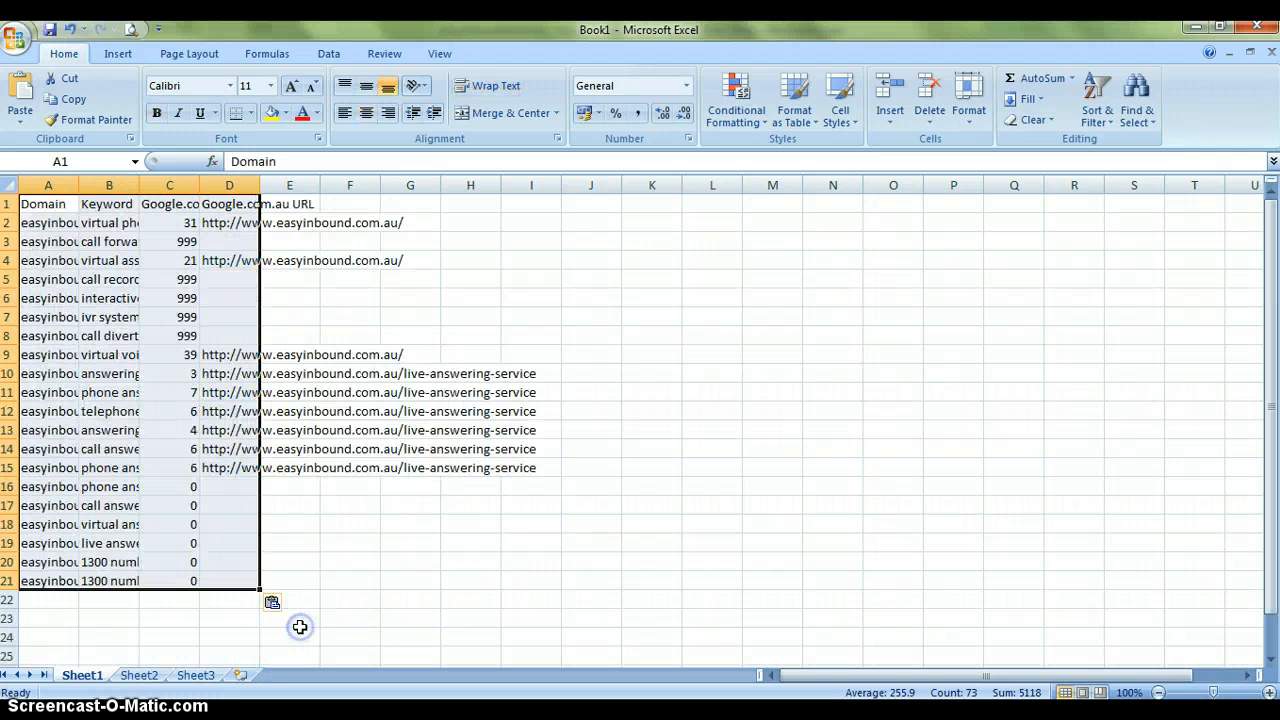
left_click(543, 537)
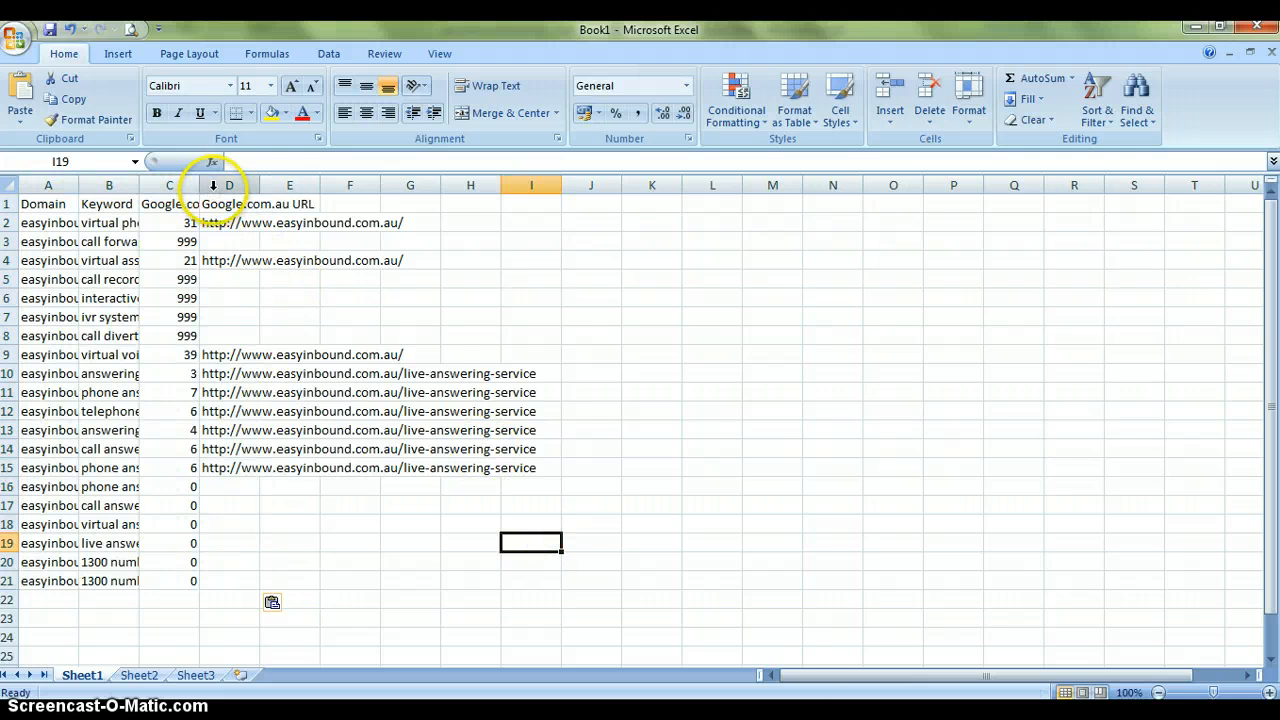
left_click_drag(198, 186, 261, 186)
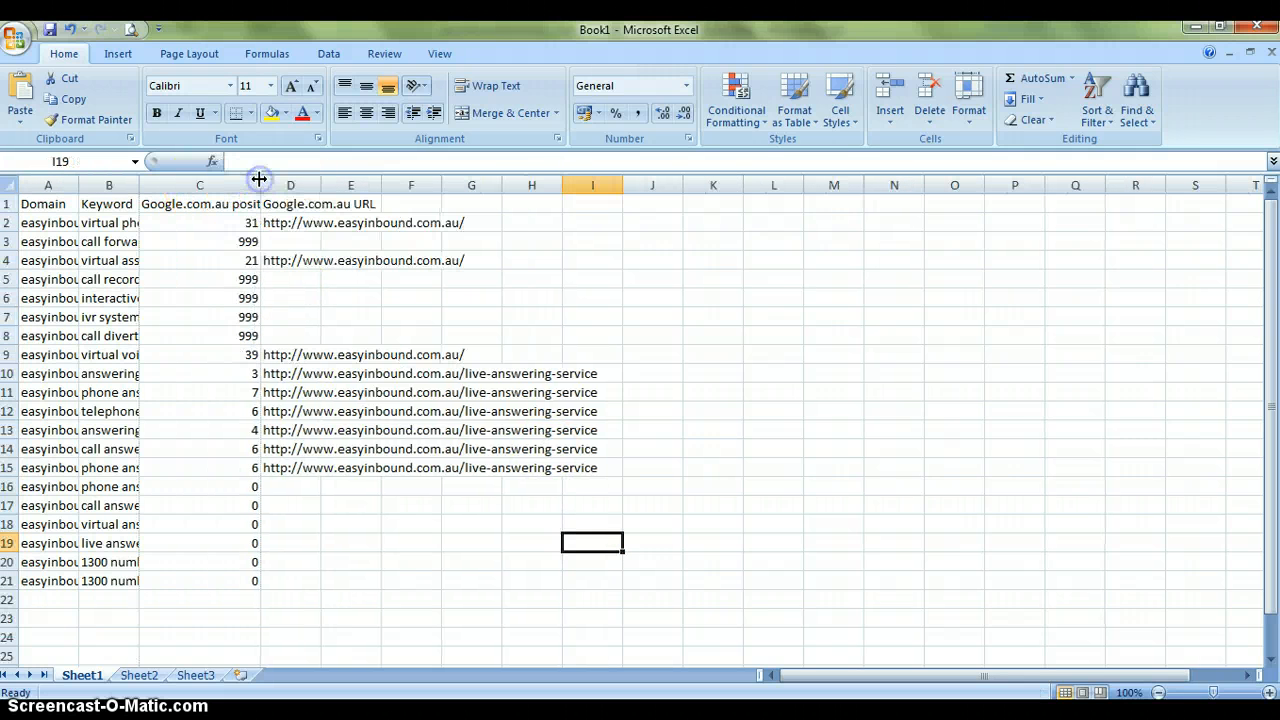
Replace the 999 positions in C3 and C5 through C8 with a dash
left_click(256, 283)
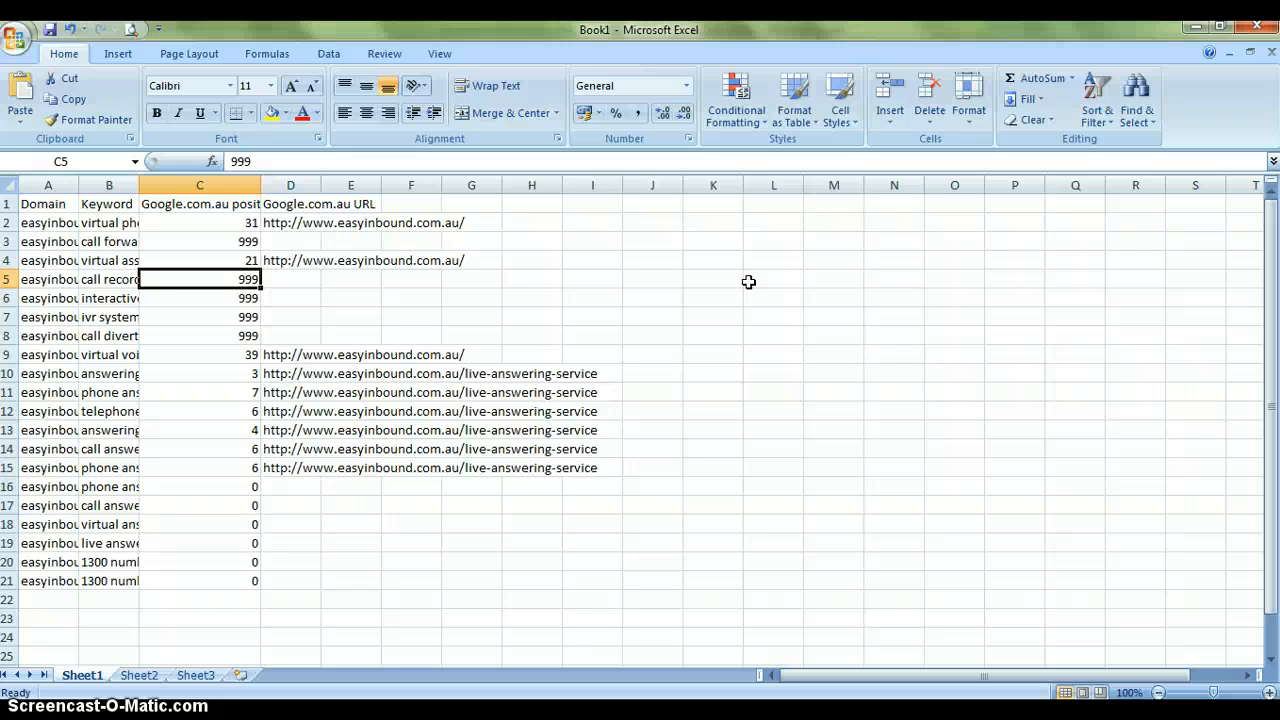
key("Up")
key("Up")
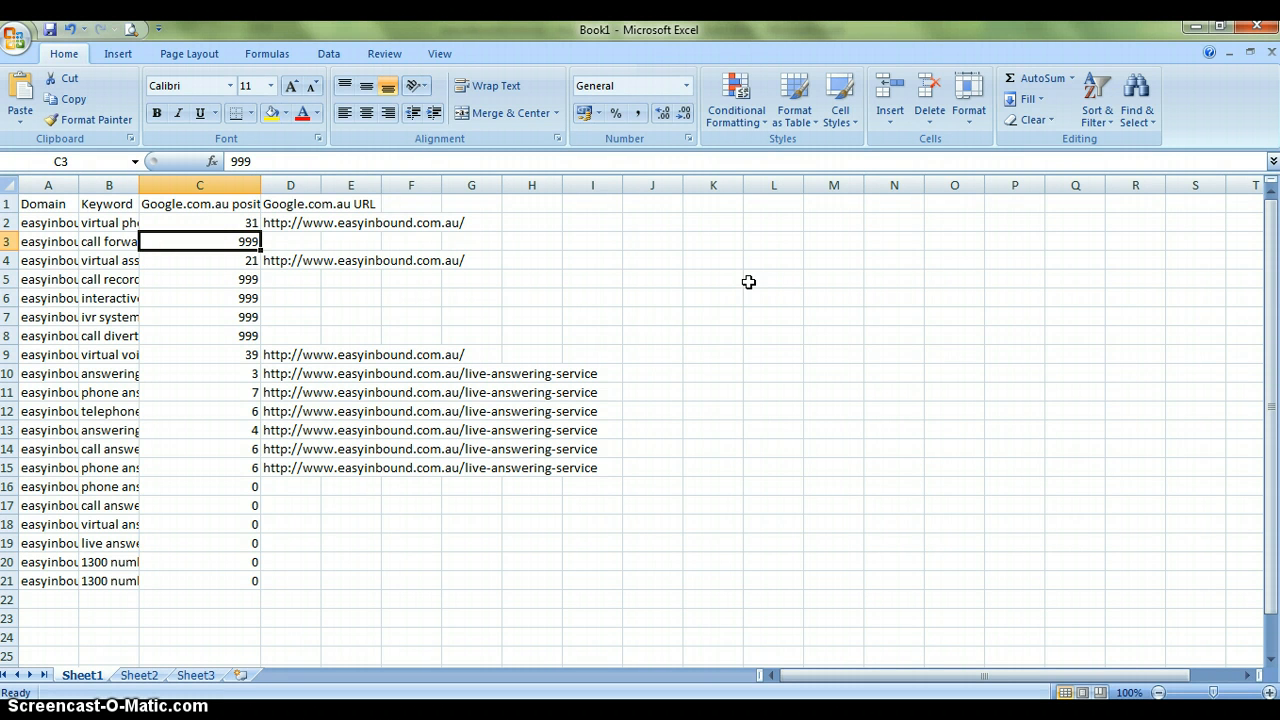
type("-")
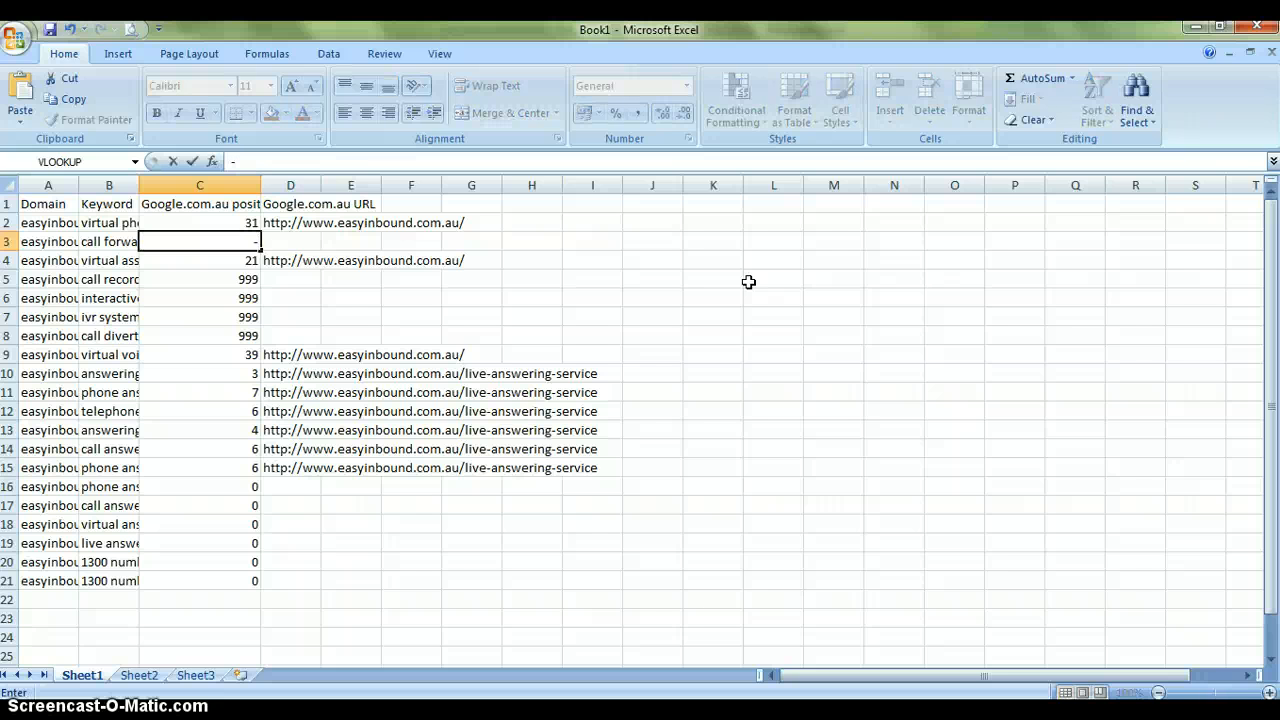
key("Return")
key("Return")
type("-")
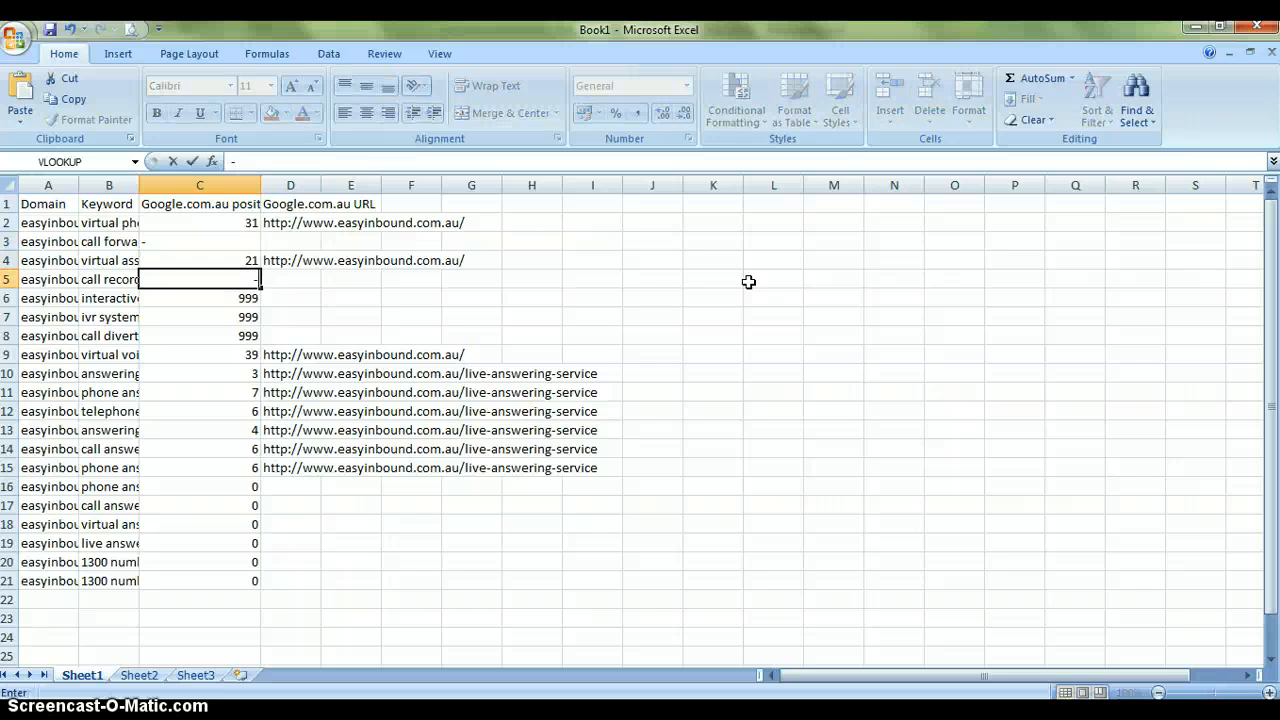
key("Return")
type("-")
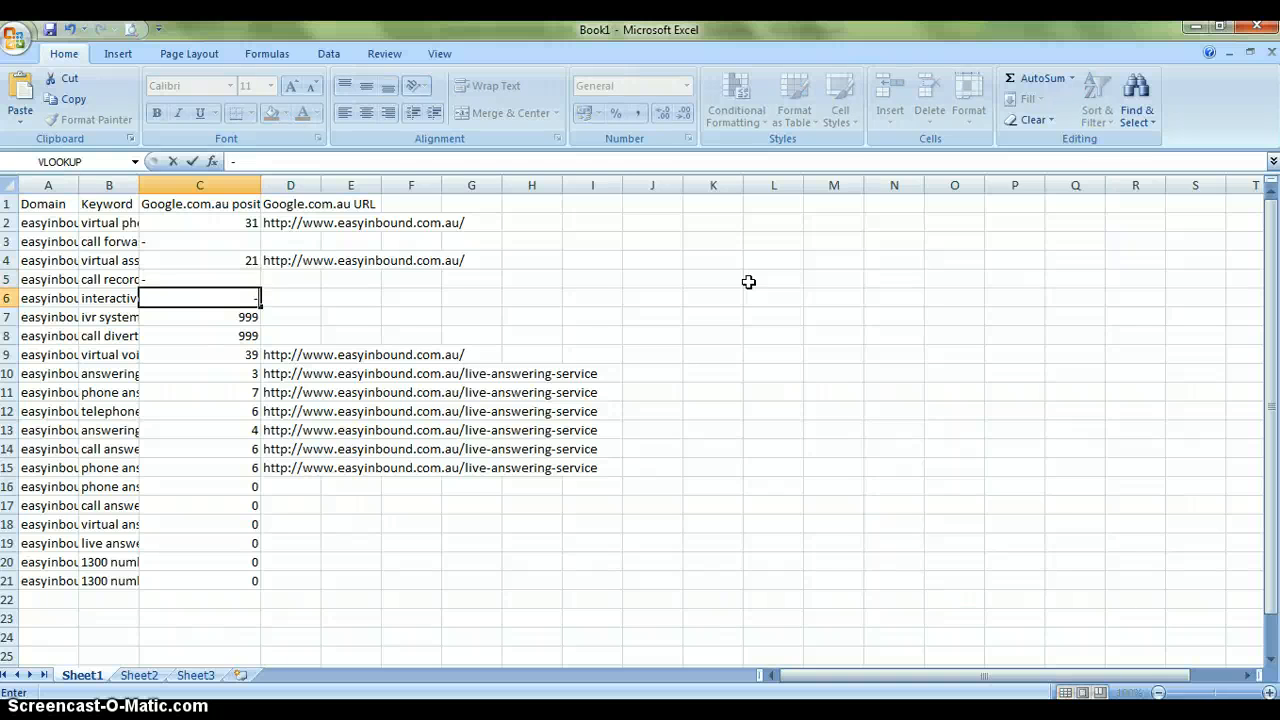
key("Return")
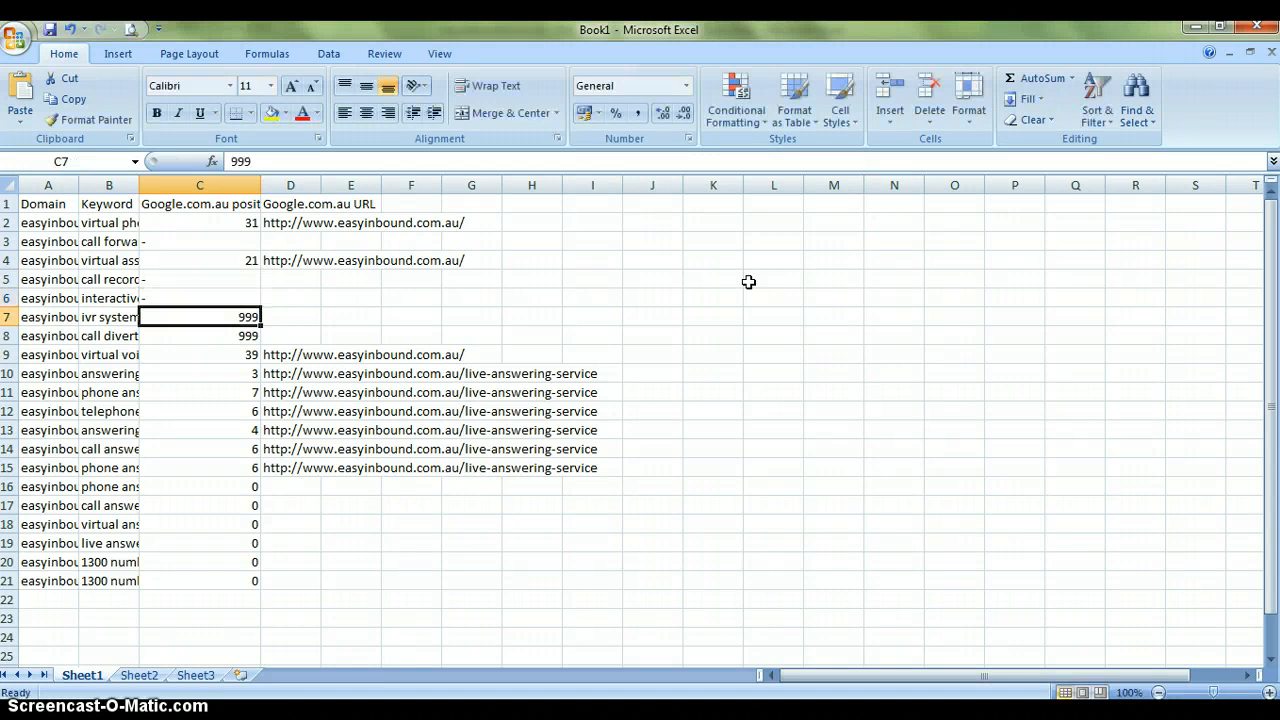
type("-")
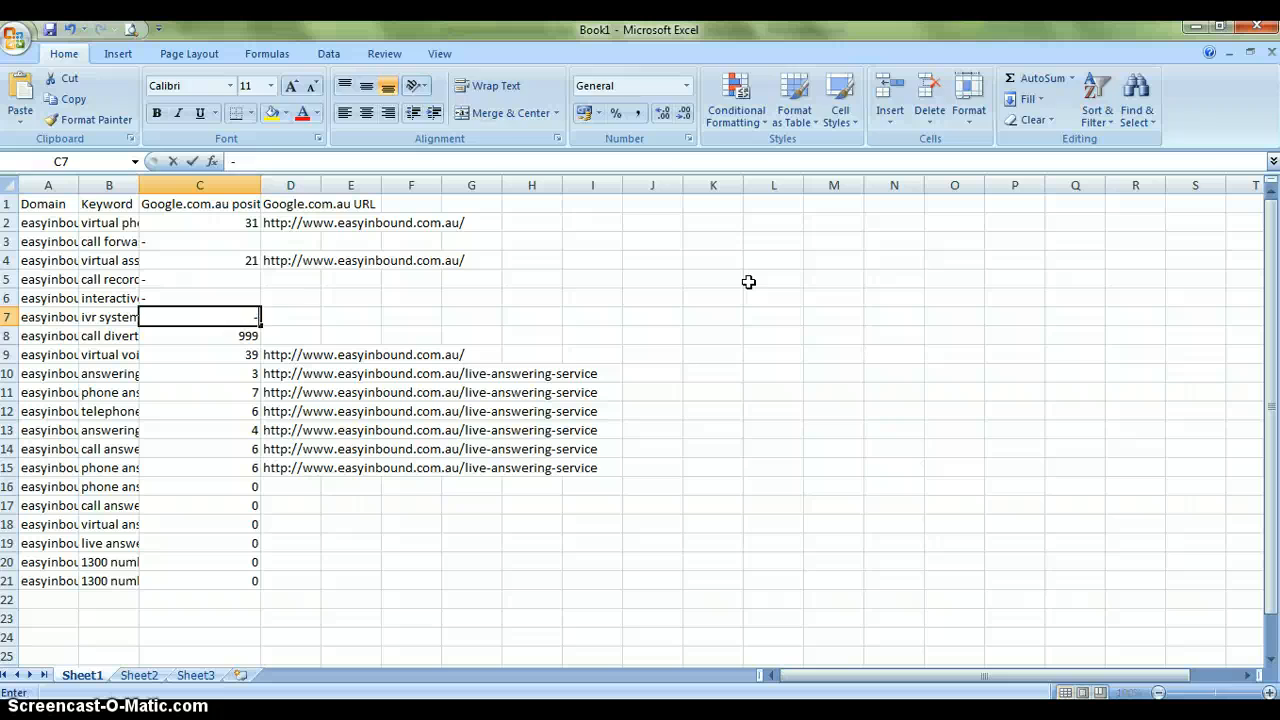
key("Return")
type("-")
key("Return")
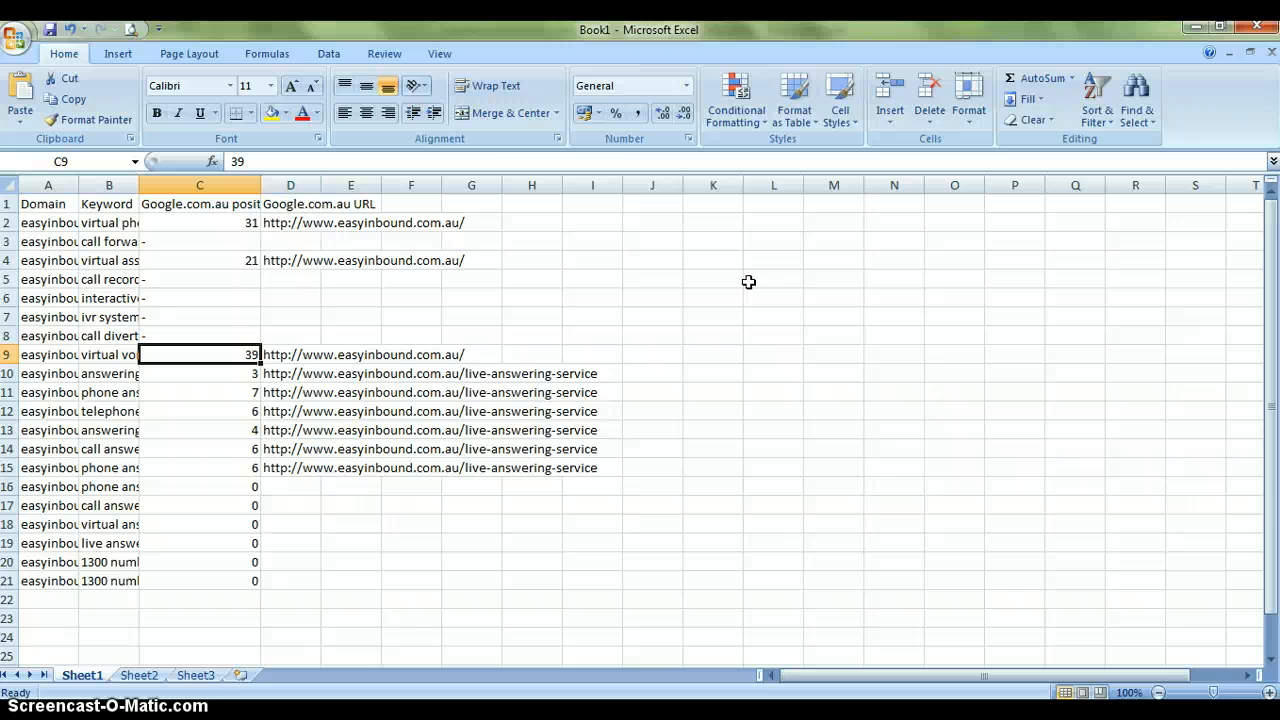
Replace every dash in the sheet with 999 using Find and Replace
key("ctrl+h")
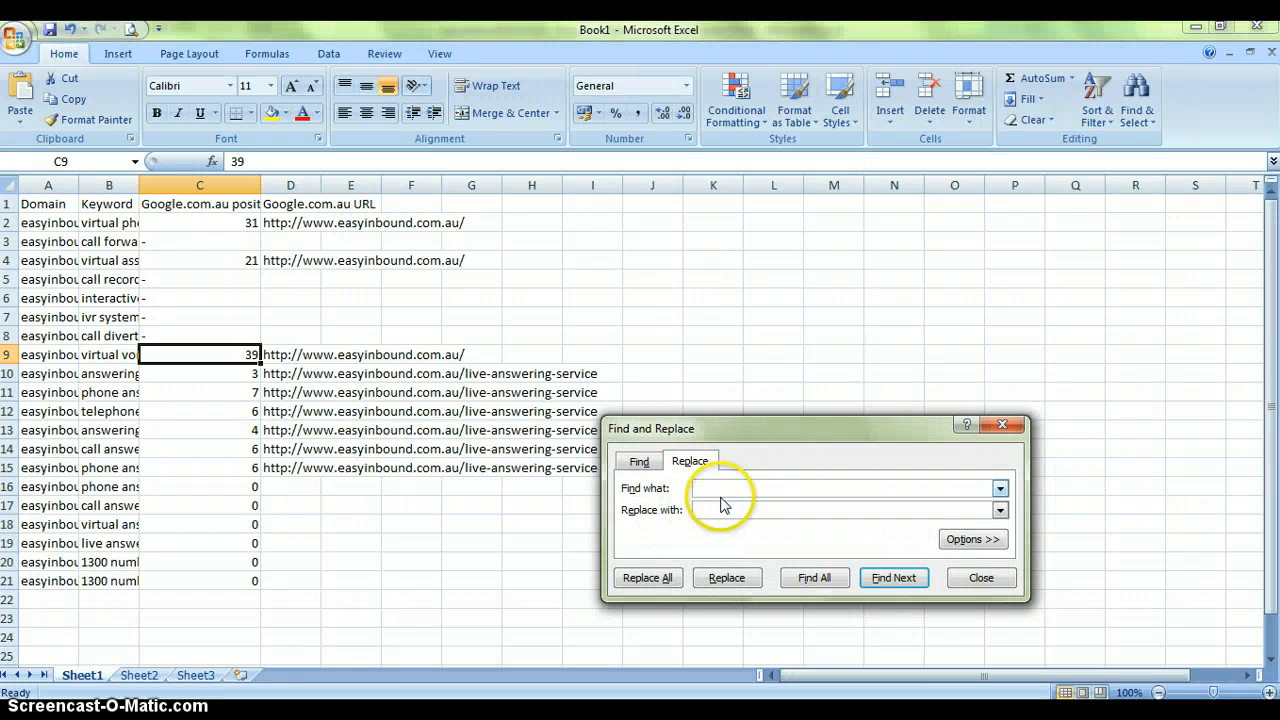
left_click_drag(708, 434, 490, 296)
left_click(484, 376)
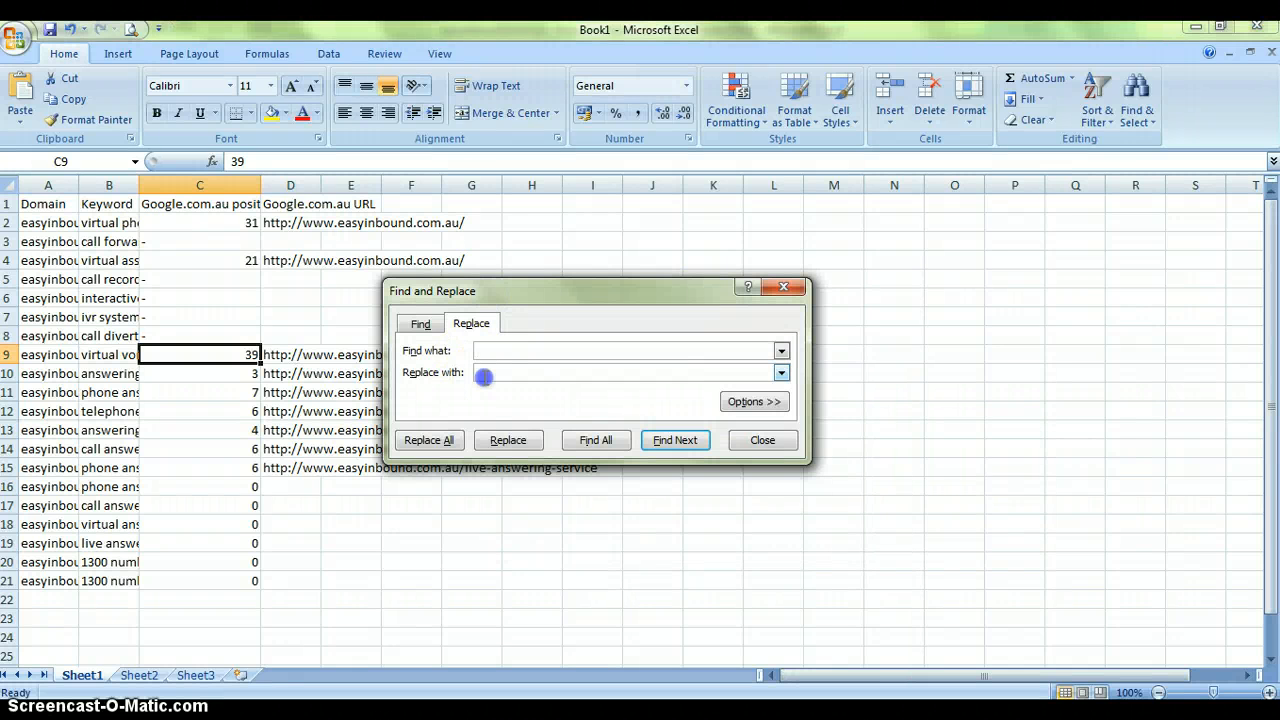
left_click(499, 348)
left_click_drag(469, 350, 551, 354)
type("-")
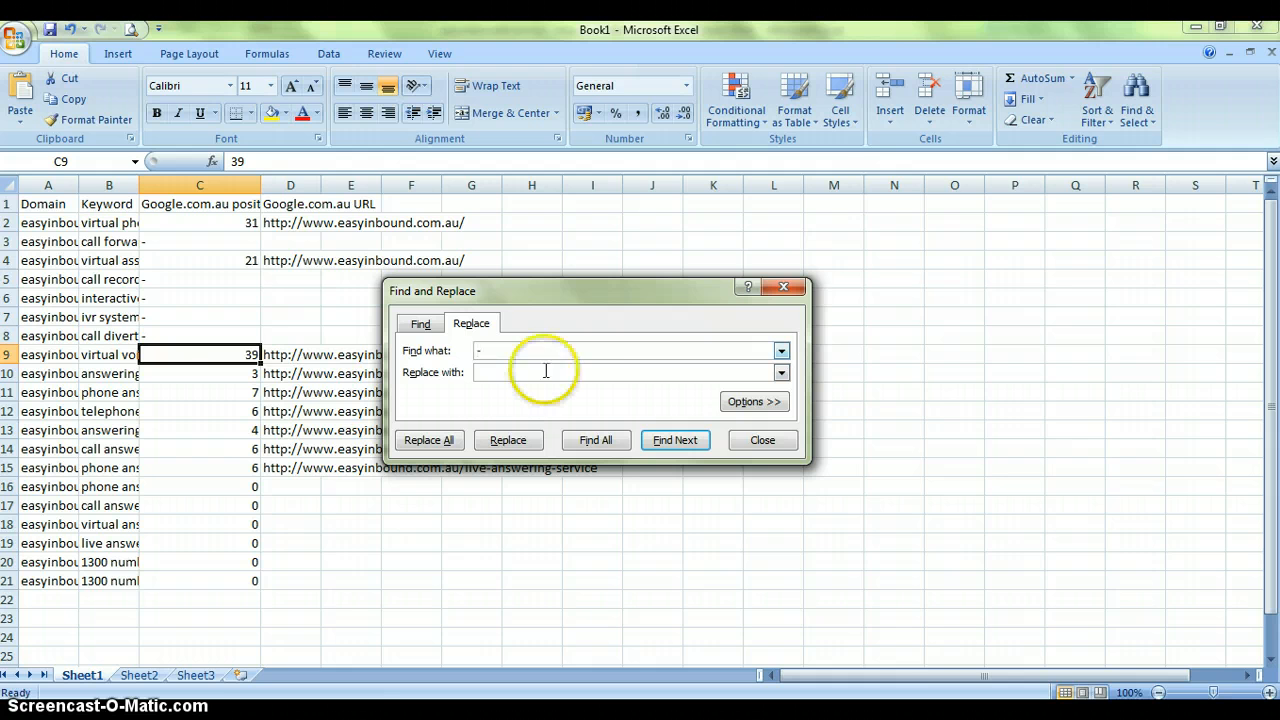
left_click(540, 372)
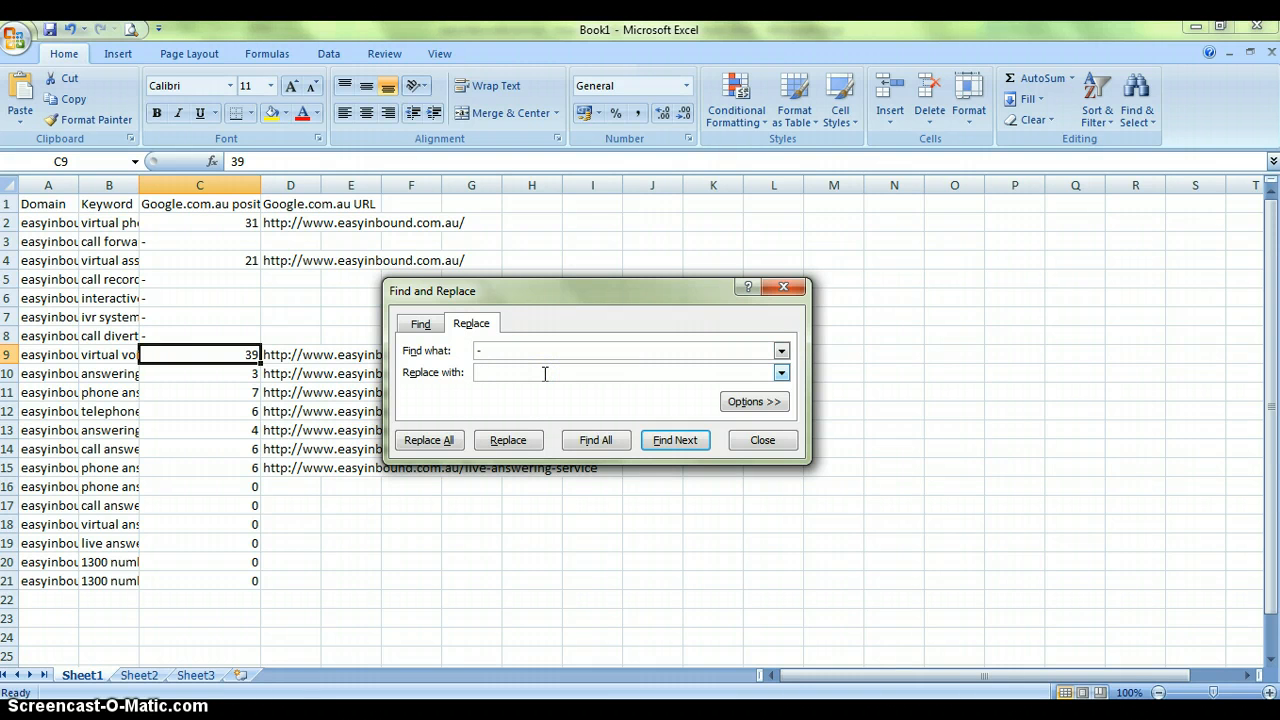
type("999")
left_click(412, 450)
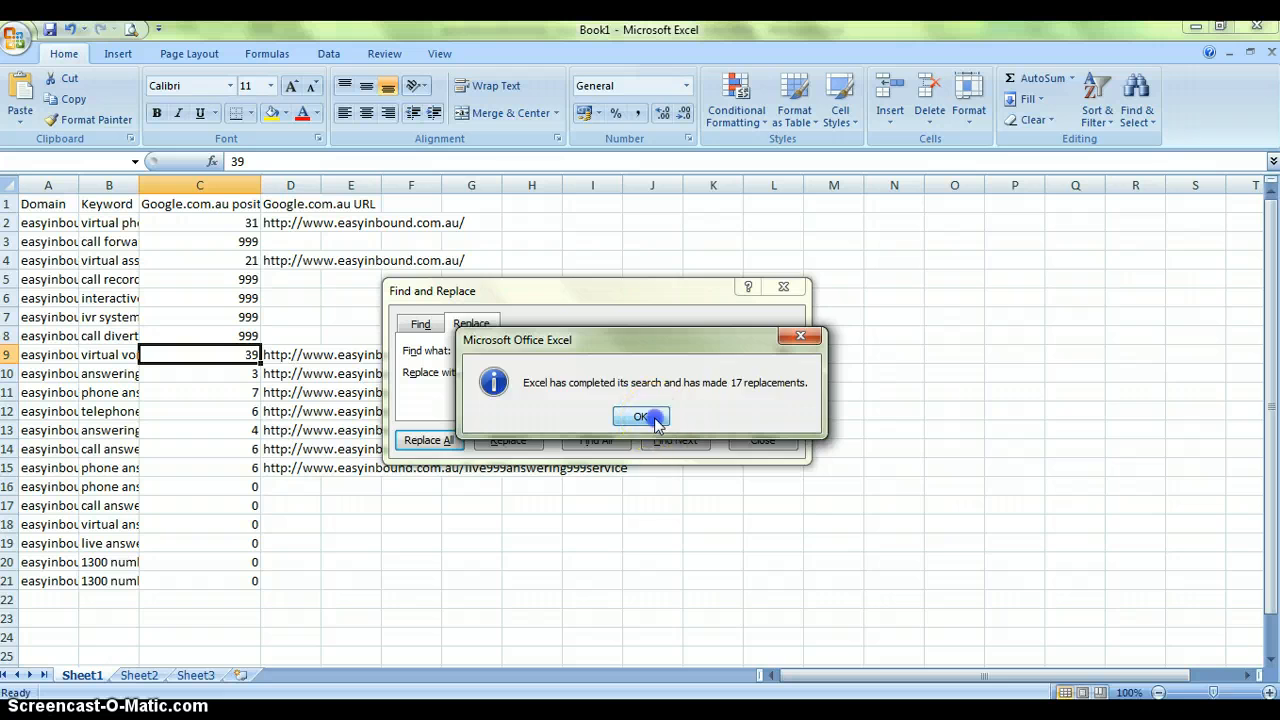
left_click(655, 422)
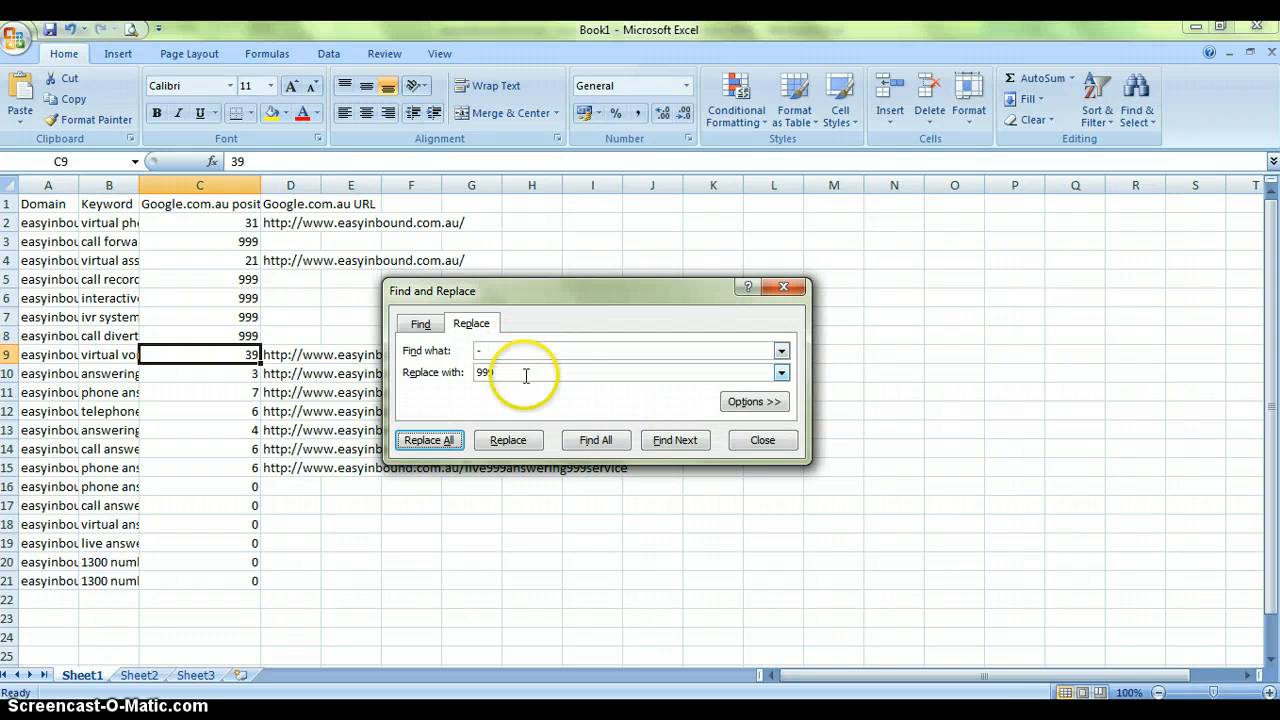
Replace every 999 in the sheet with a dash and close Find and Replace
double_click(510, 348)
type("999")
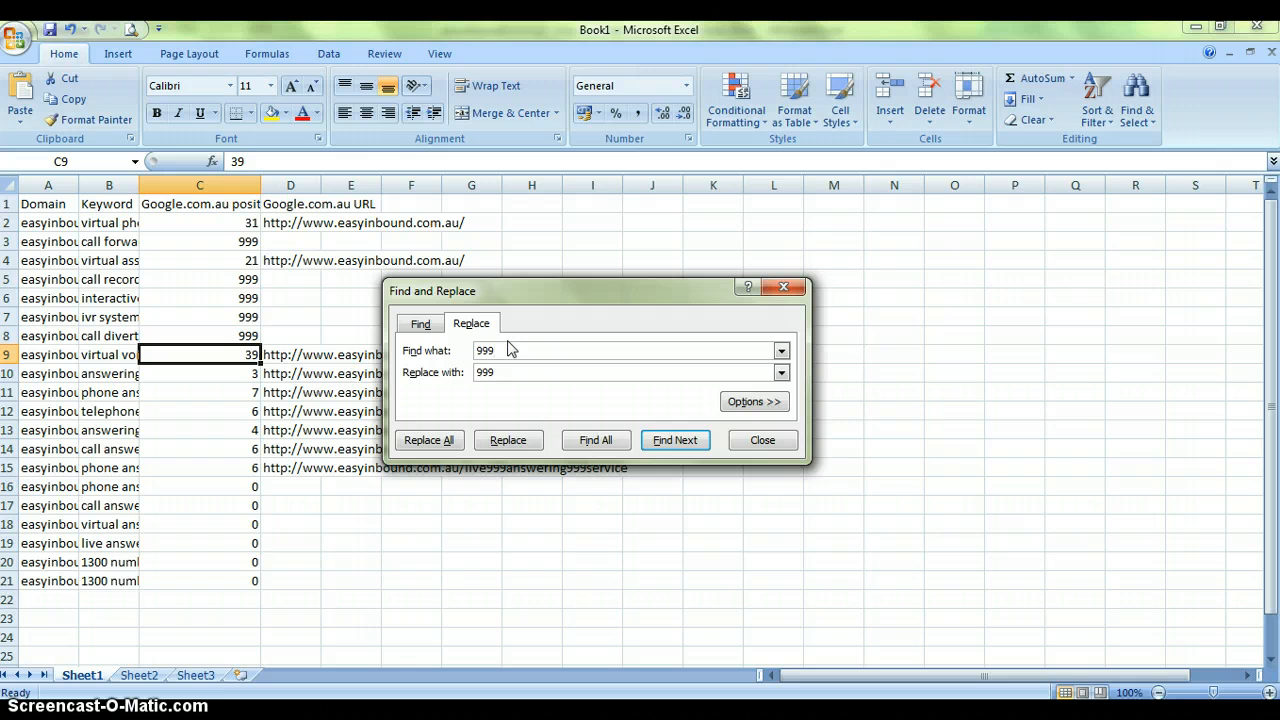
key("Tab")
type("-")
left_click(428, 440)
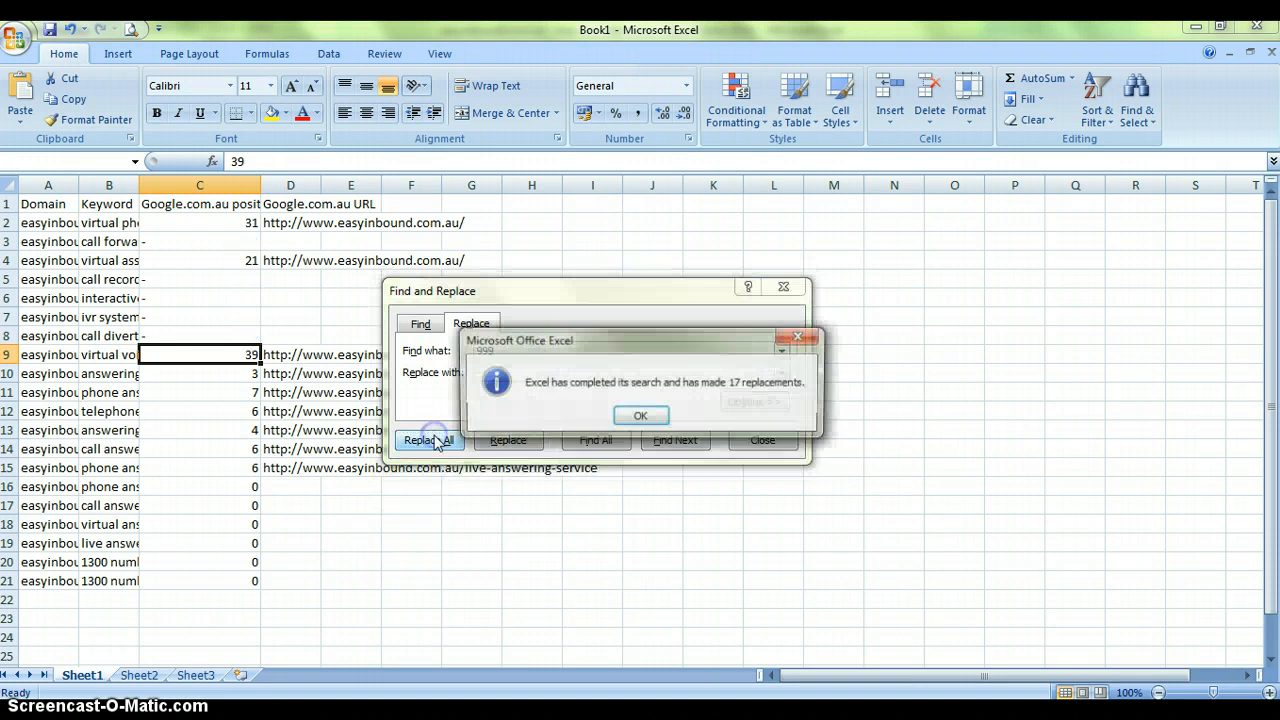
left_click(643, 415)
left_click(740, 450)
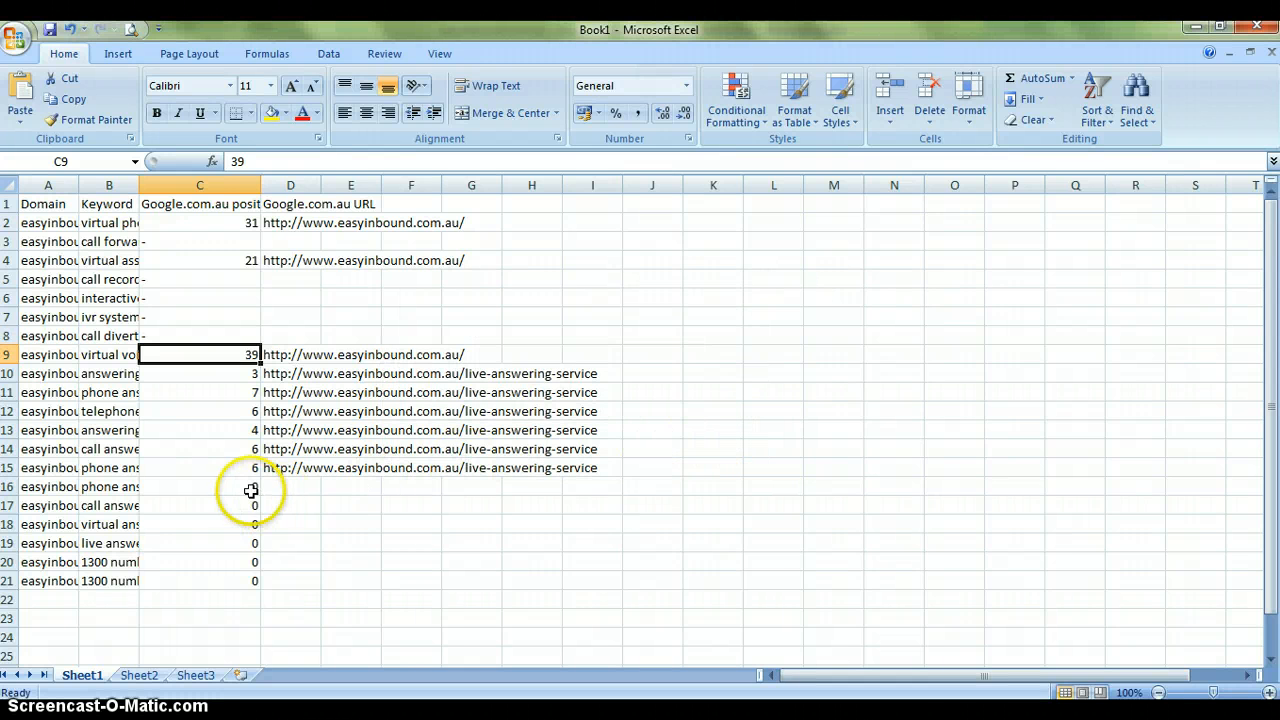
Widen column C to show its full heading and check the zero-position rows from row 16, including the keyword in B16
left_click_drag(251, 488, 254, 580)
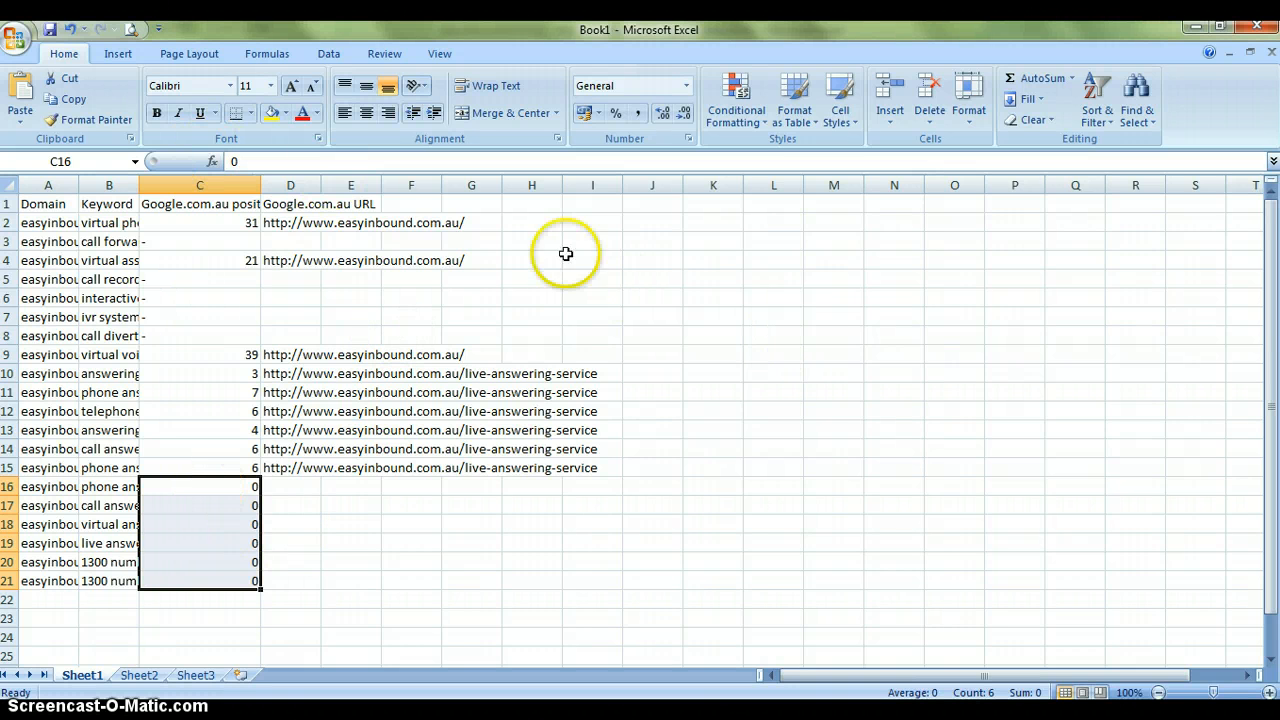
left_click_drag(259, 184, 337, 184)
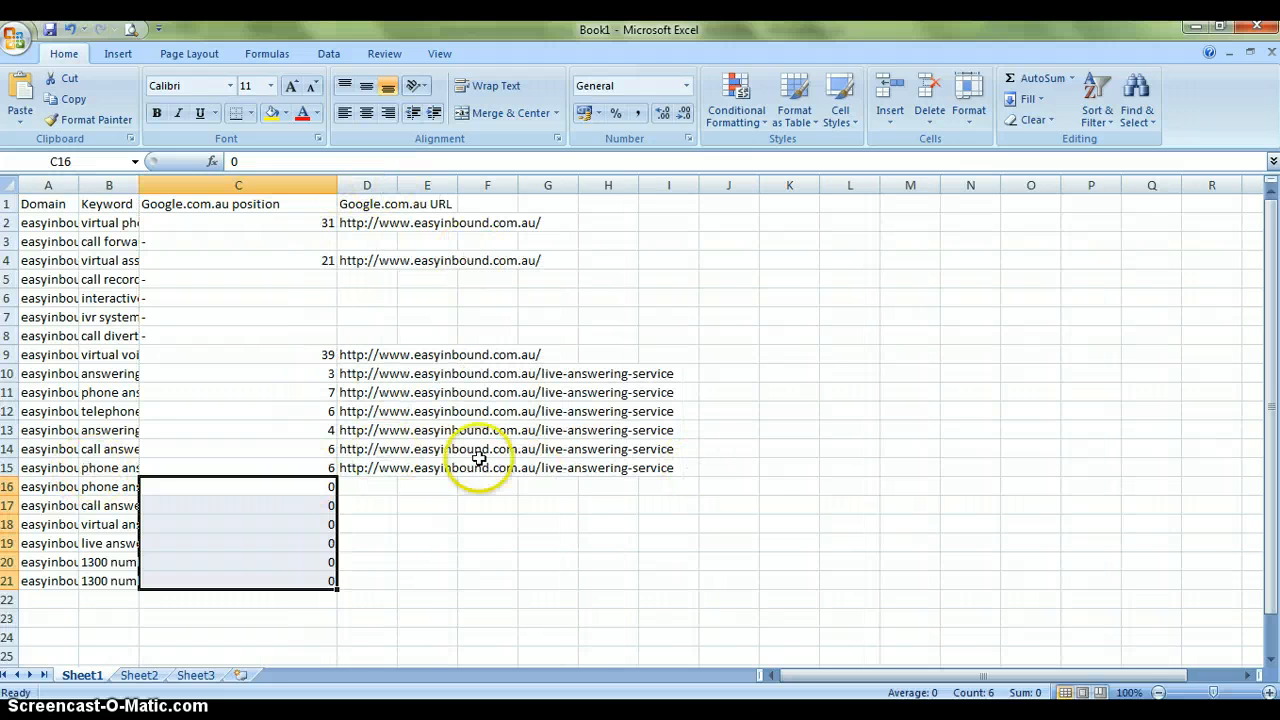
left_click(319, 490)
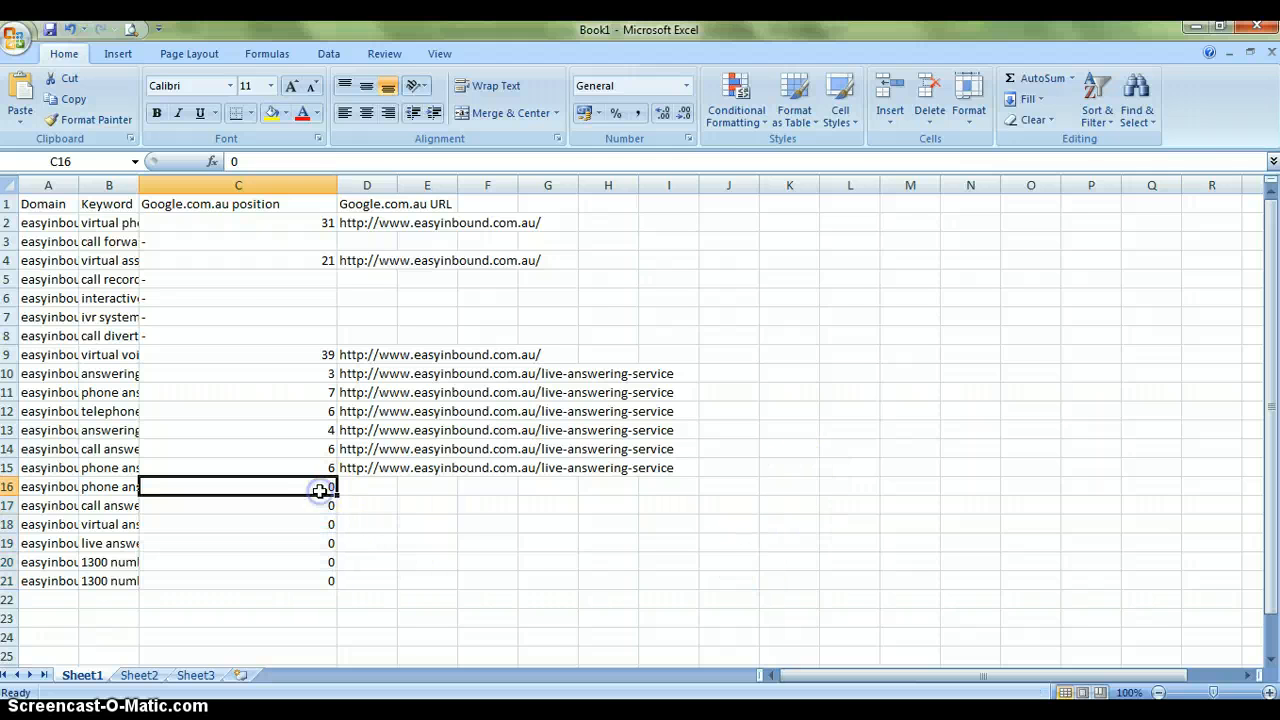
left_click(322, 502)
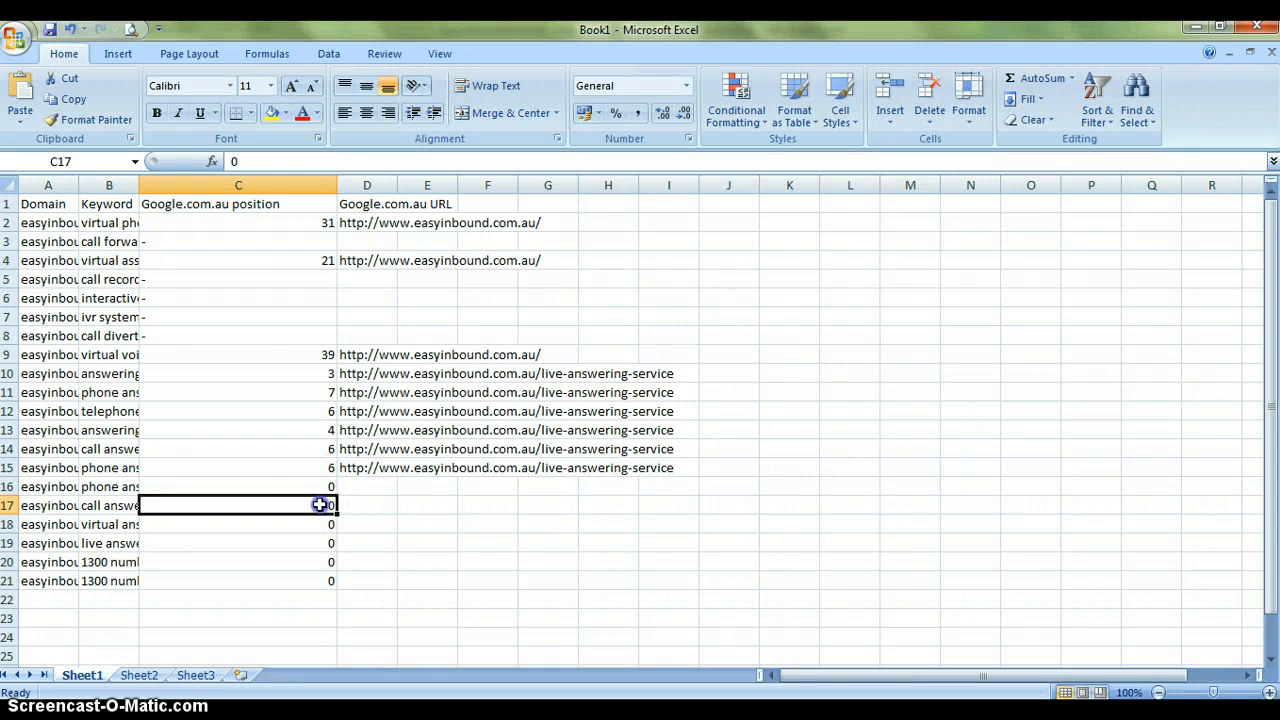
left_click(116, 486)
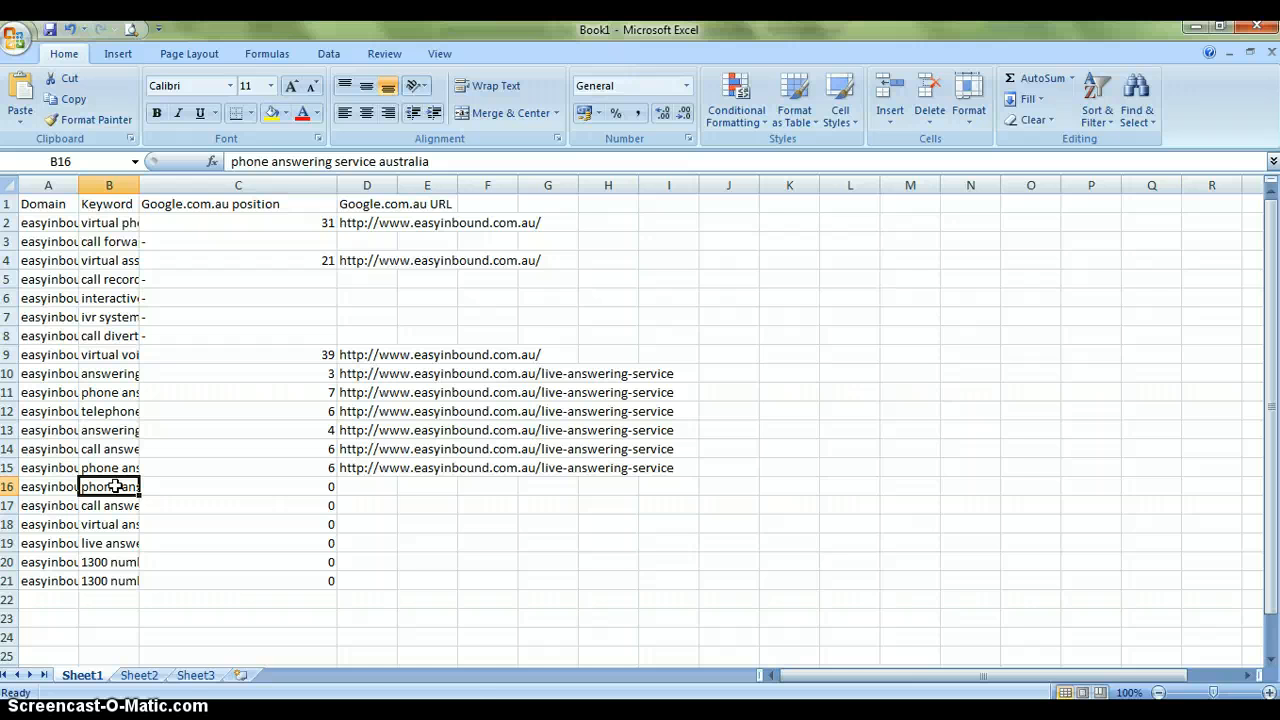
Switch to Rank Checker and export the results to the desktop as a CSV file named EI 7-31 1
mouse_move(254, 716)
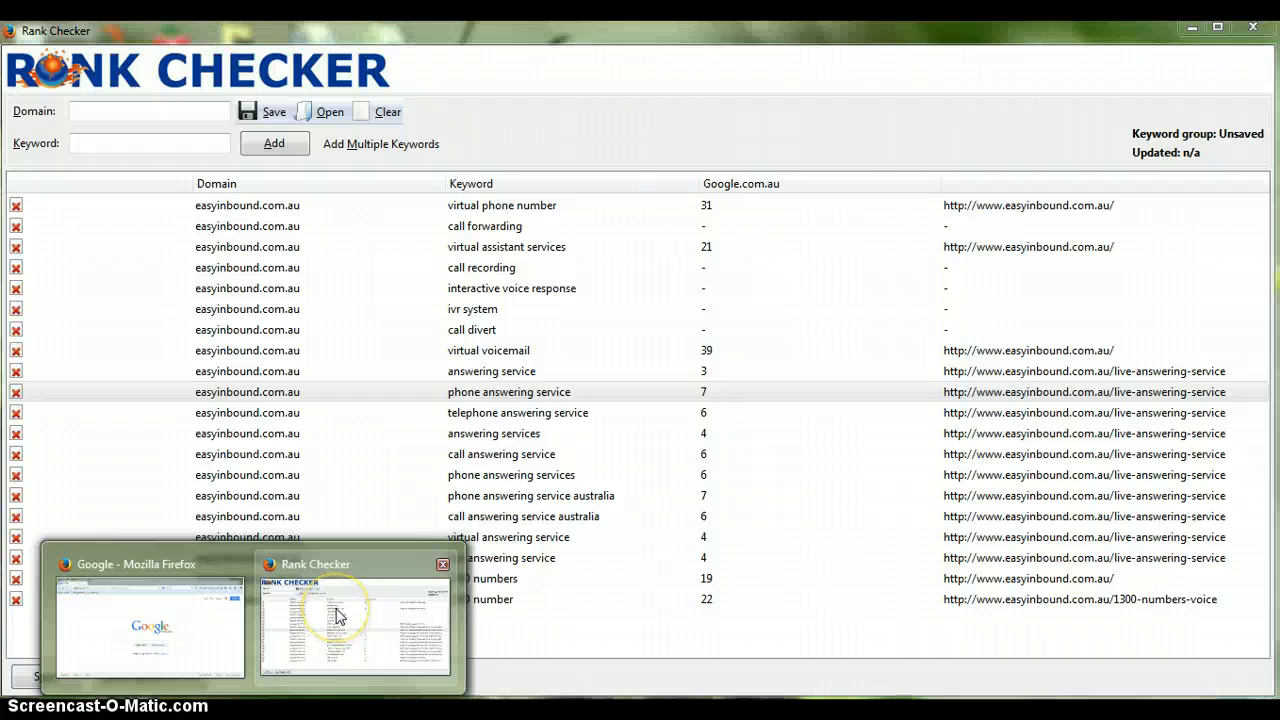
left_click(345, 612)
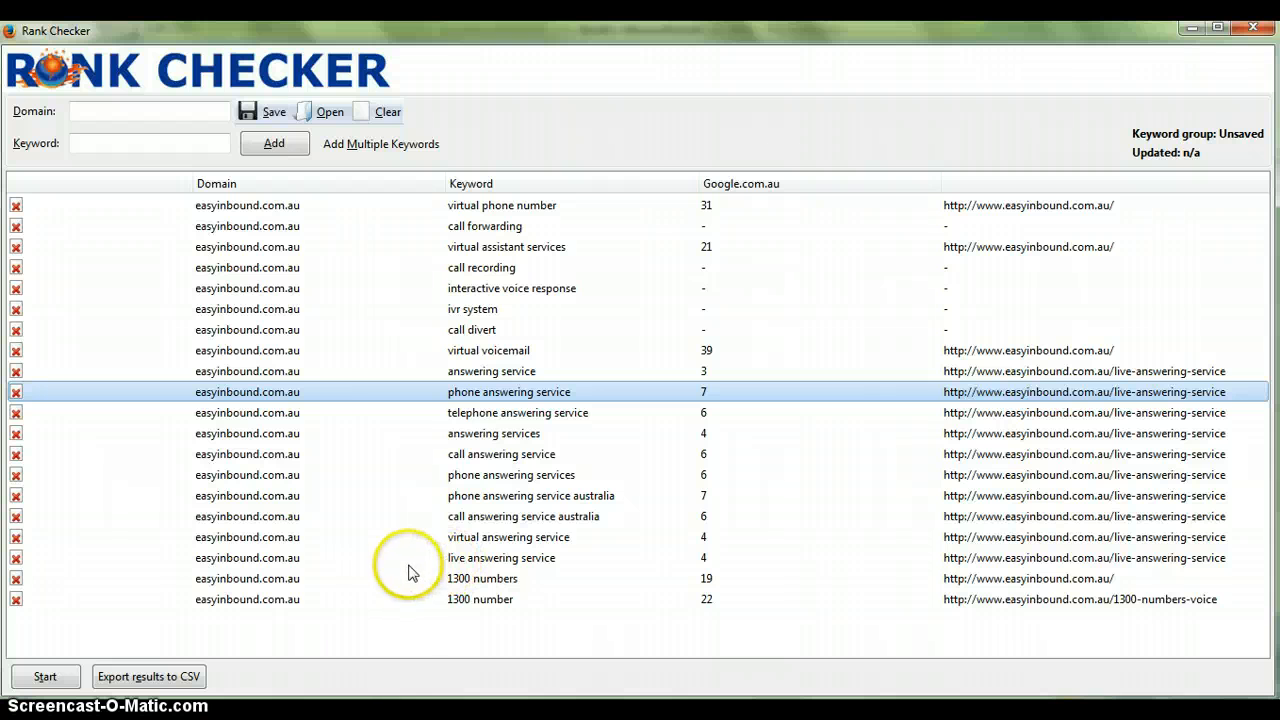
left_click(185, 680)
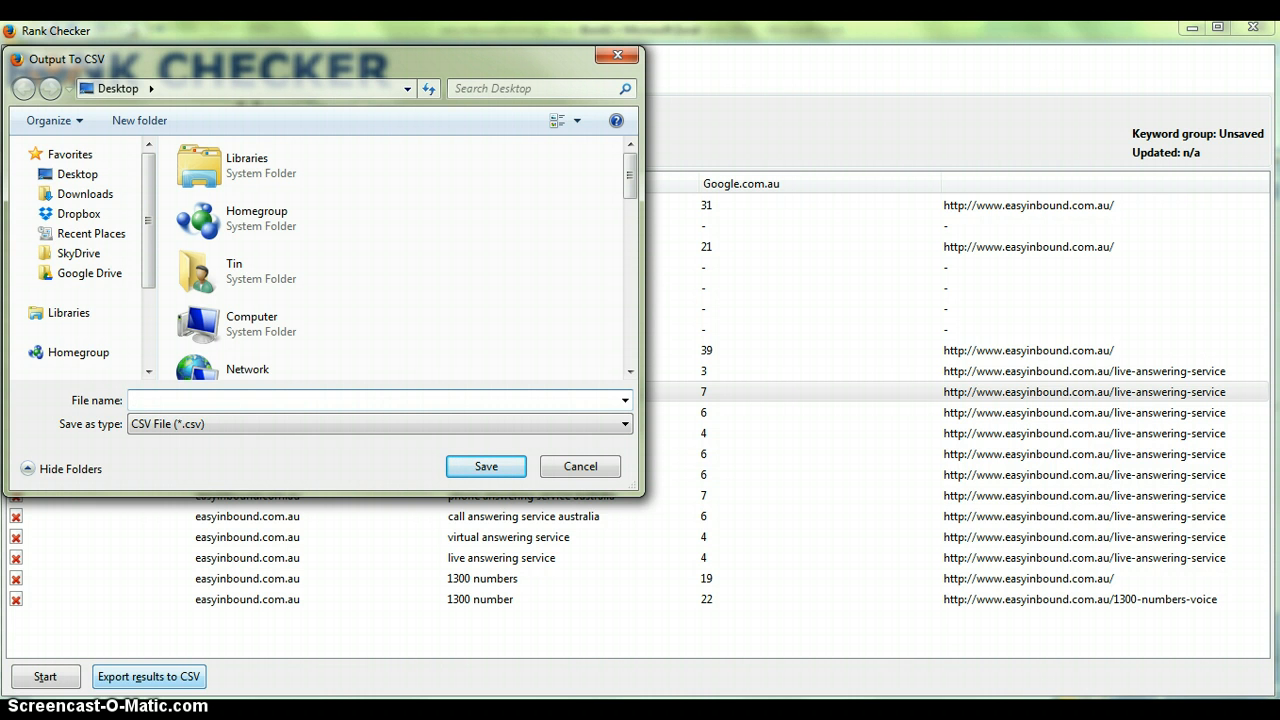
type("EI 7-31 1")
key("Return")
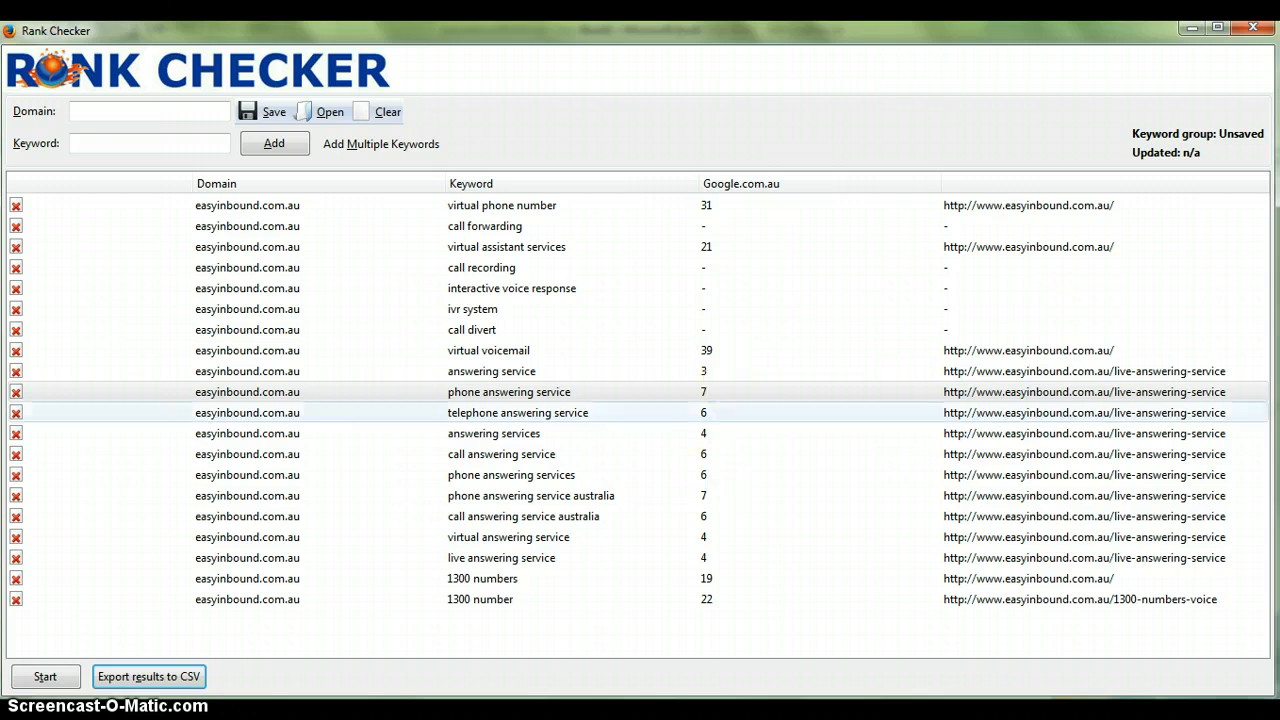
Switch to the easyinbound.com.au Keyword Distribution Report, select the keywords in C15:C33 and look through the whole keyword list
mouse_move(547, 710)
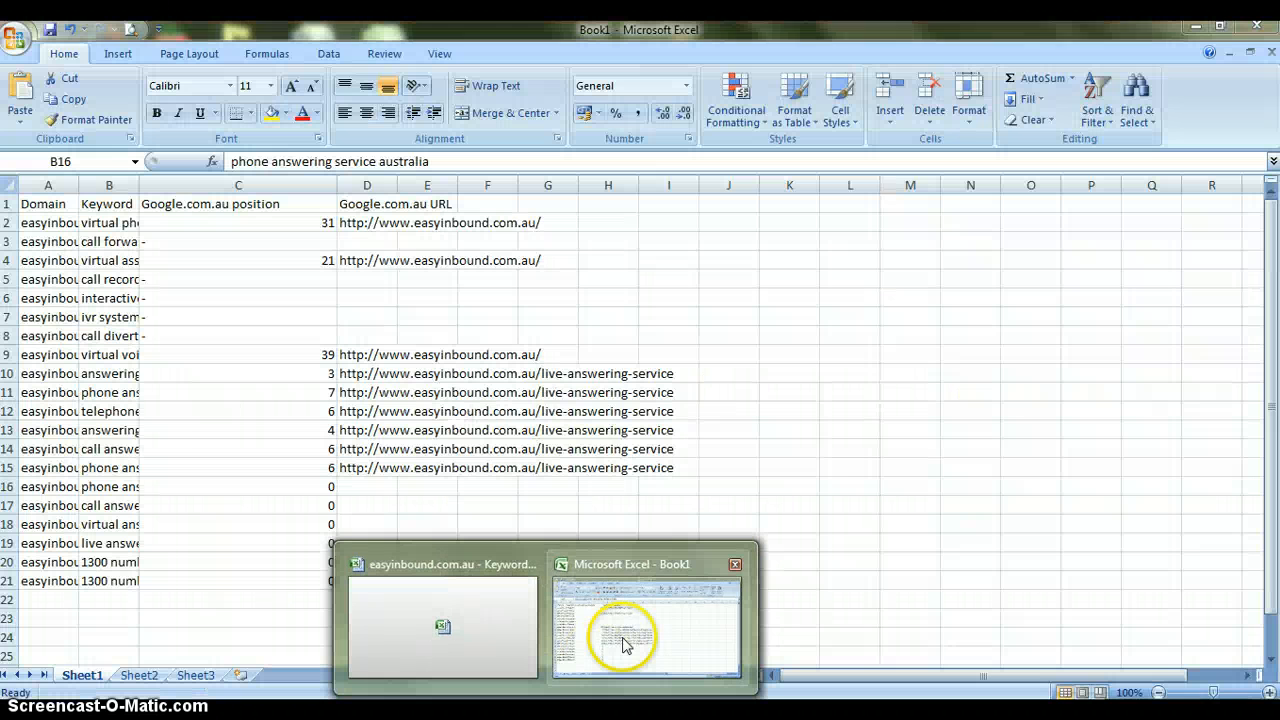
left_click(491, 640)
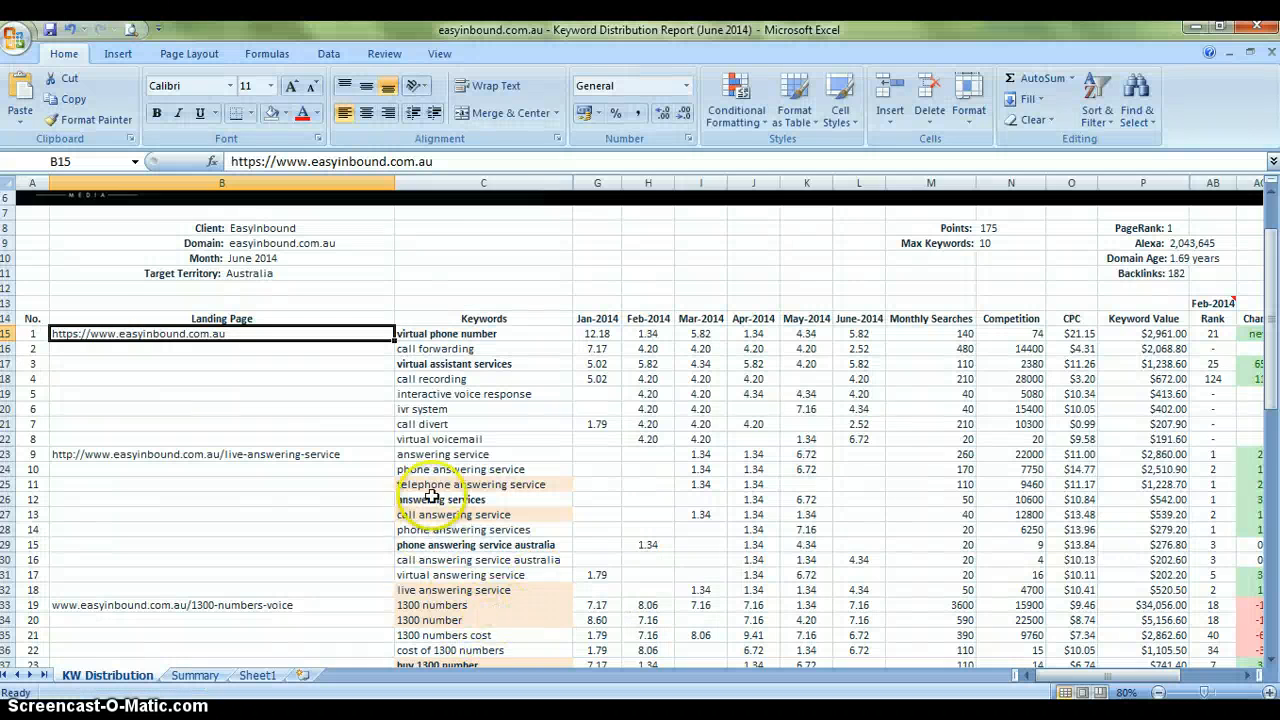
scroll(437, 495, "down", 12)
scroll(437, 487, "up", 5)
scroll(437, 487, "up", 8)
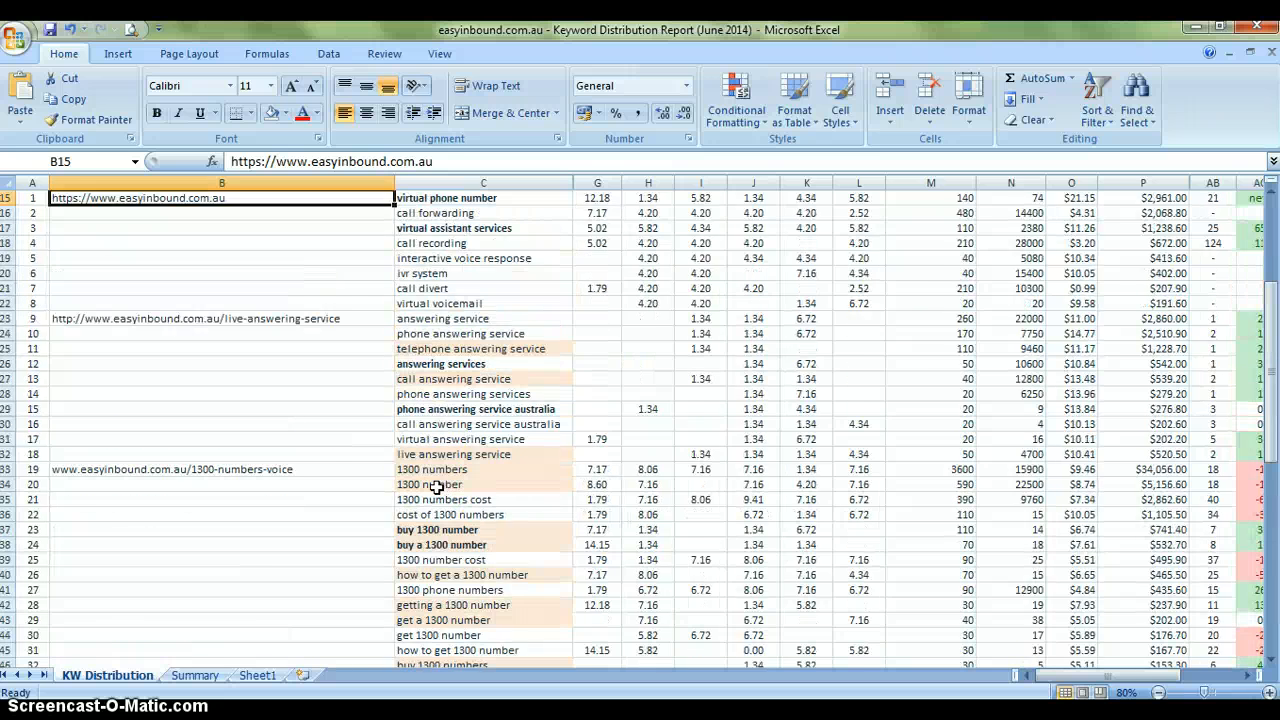
left_click_drag(470, 381, 465, 657)
scroll(464, 640, "down", 6)
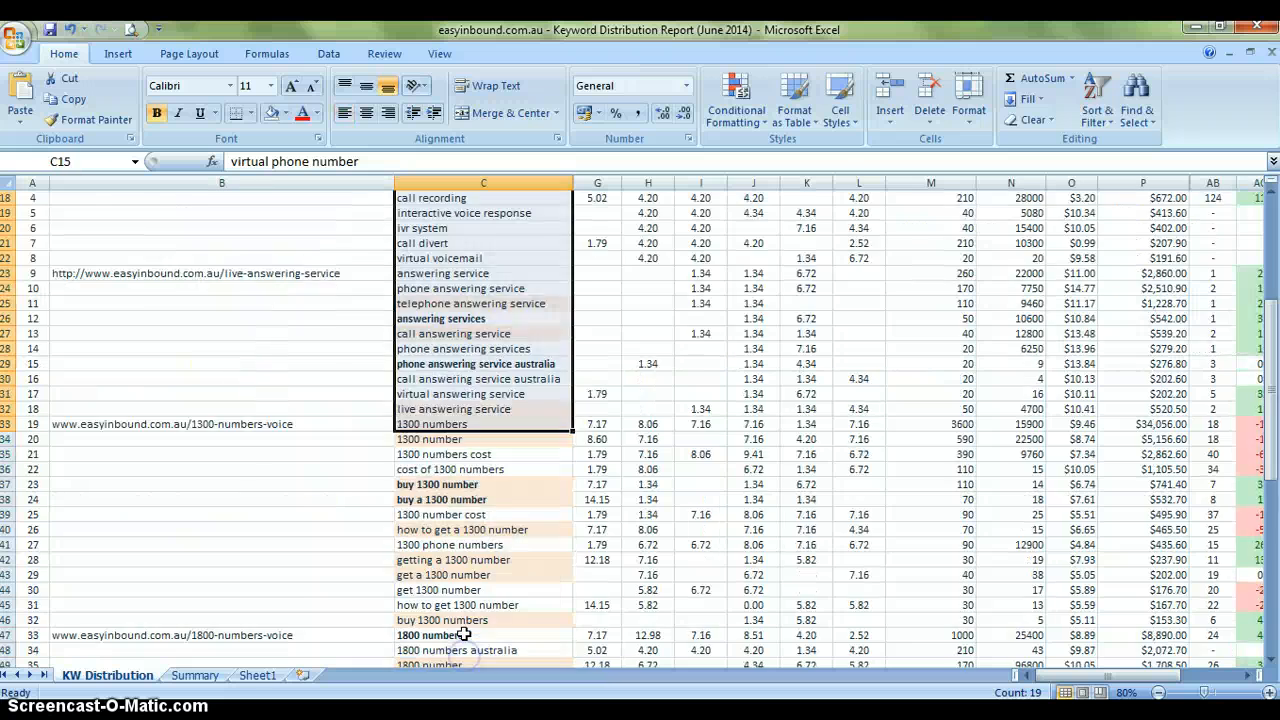
scroll(464, 633, "up", 3)
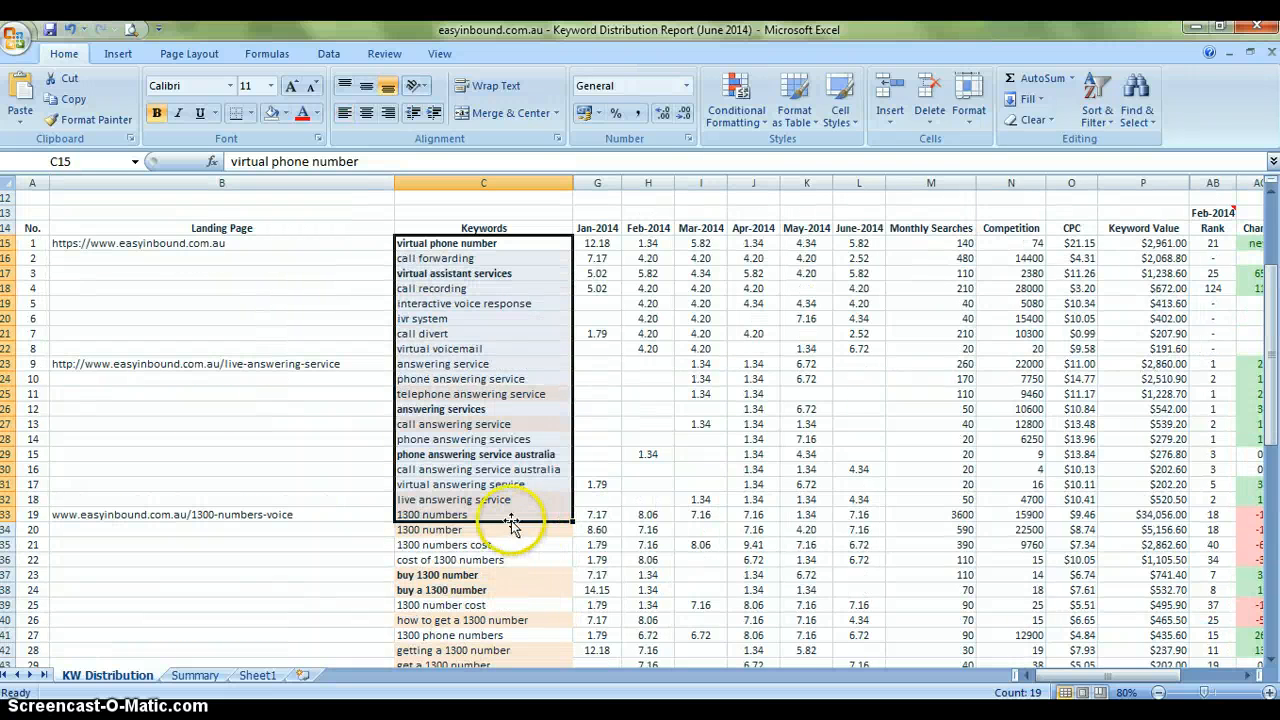
scroll(430, 490, "down", 3)
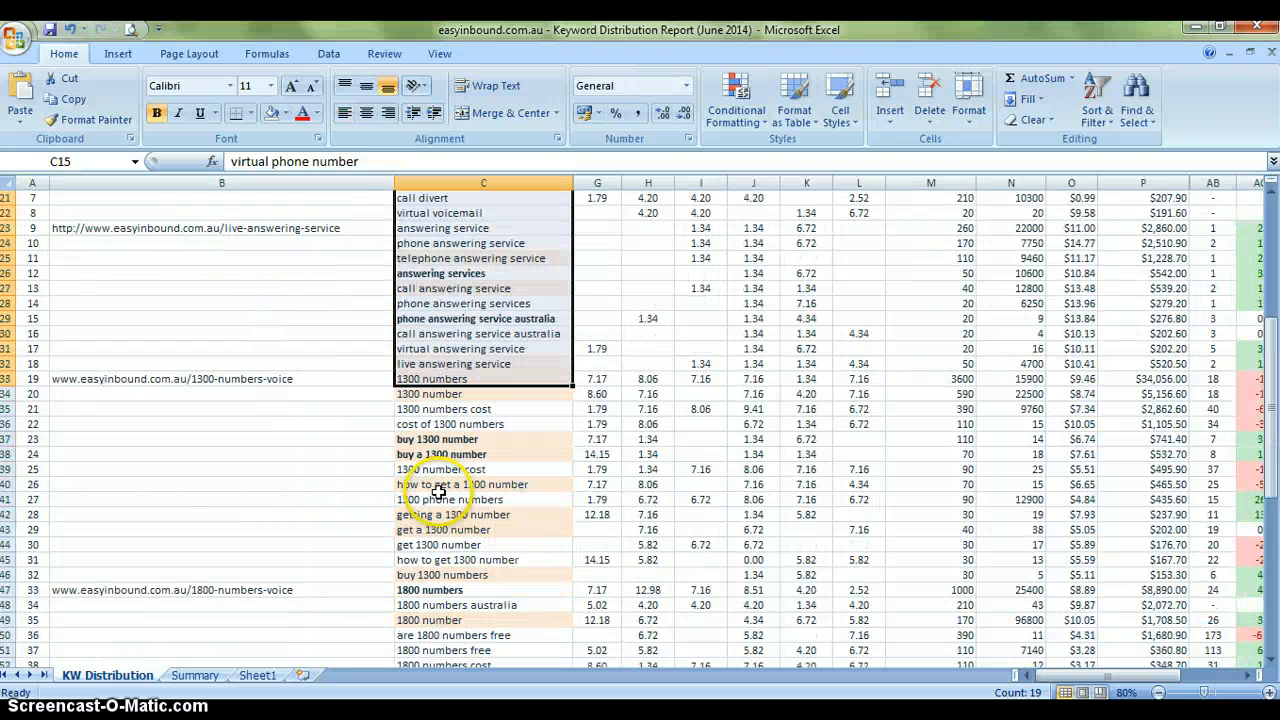
scroll(430, 505, "down", 7)
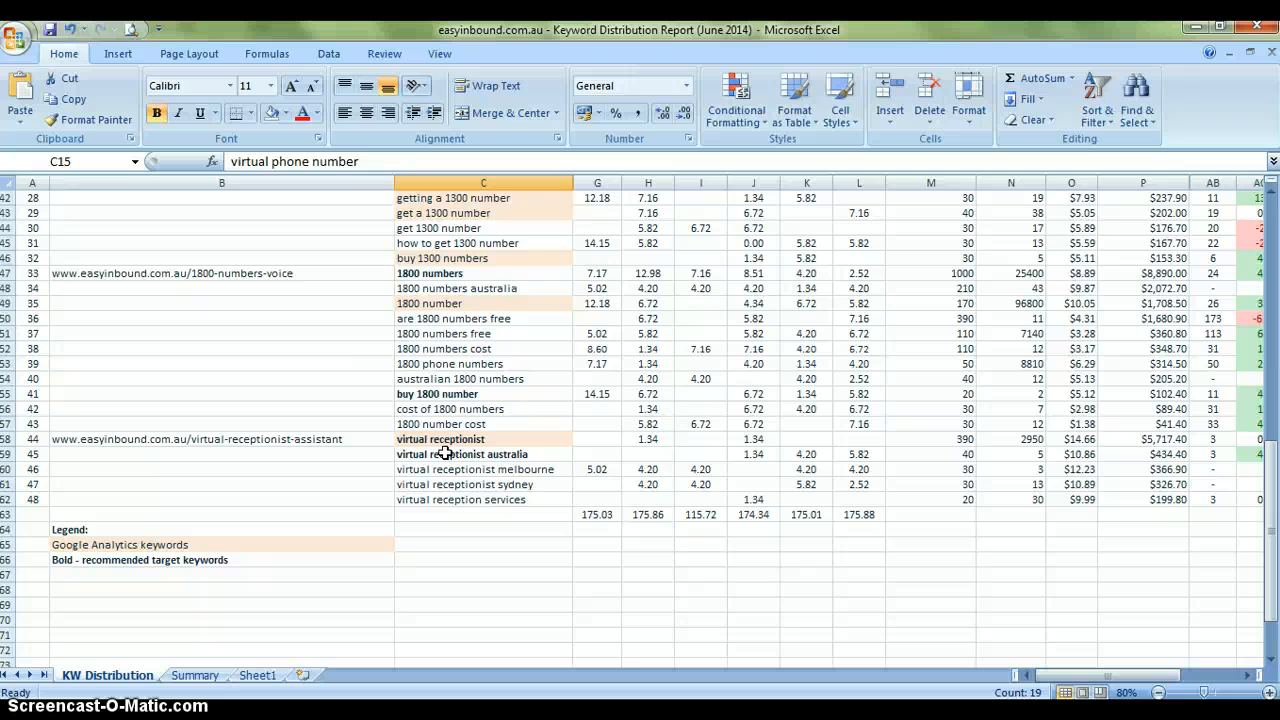
scroll(300, 400, "up", 5)
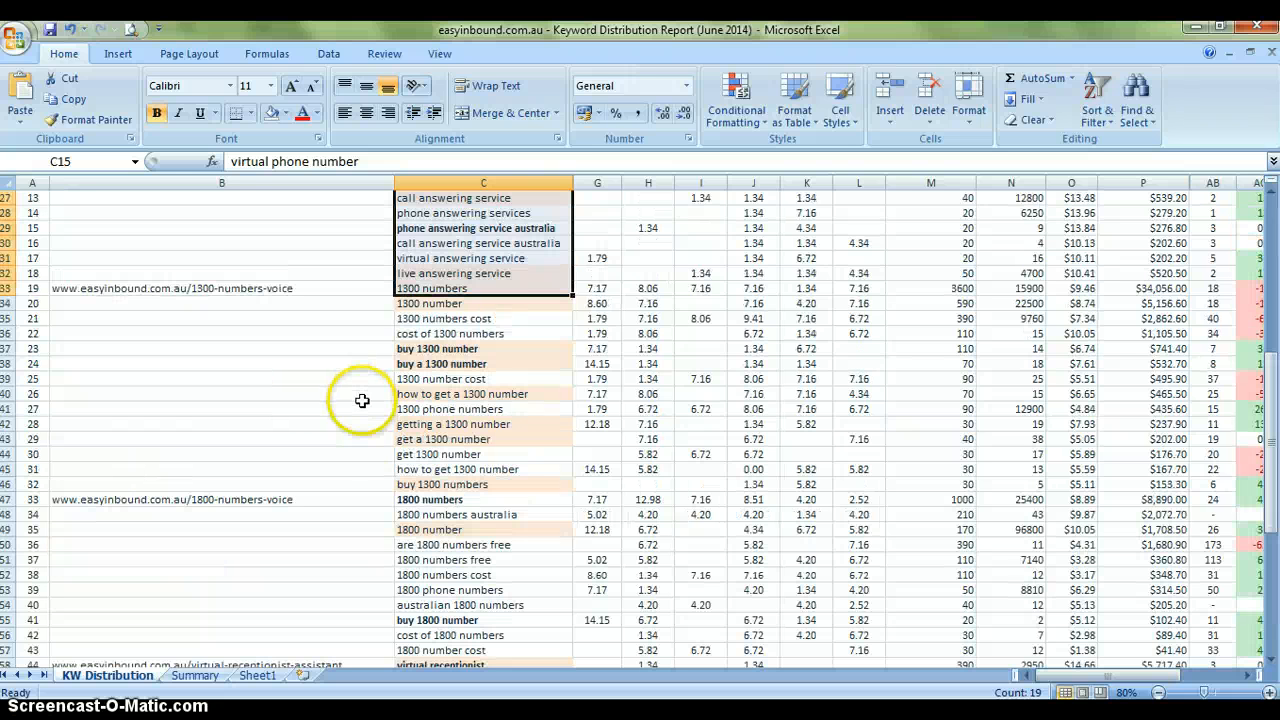
scroll(472, 424, "up", 5)
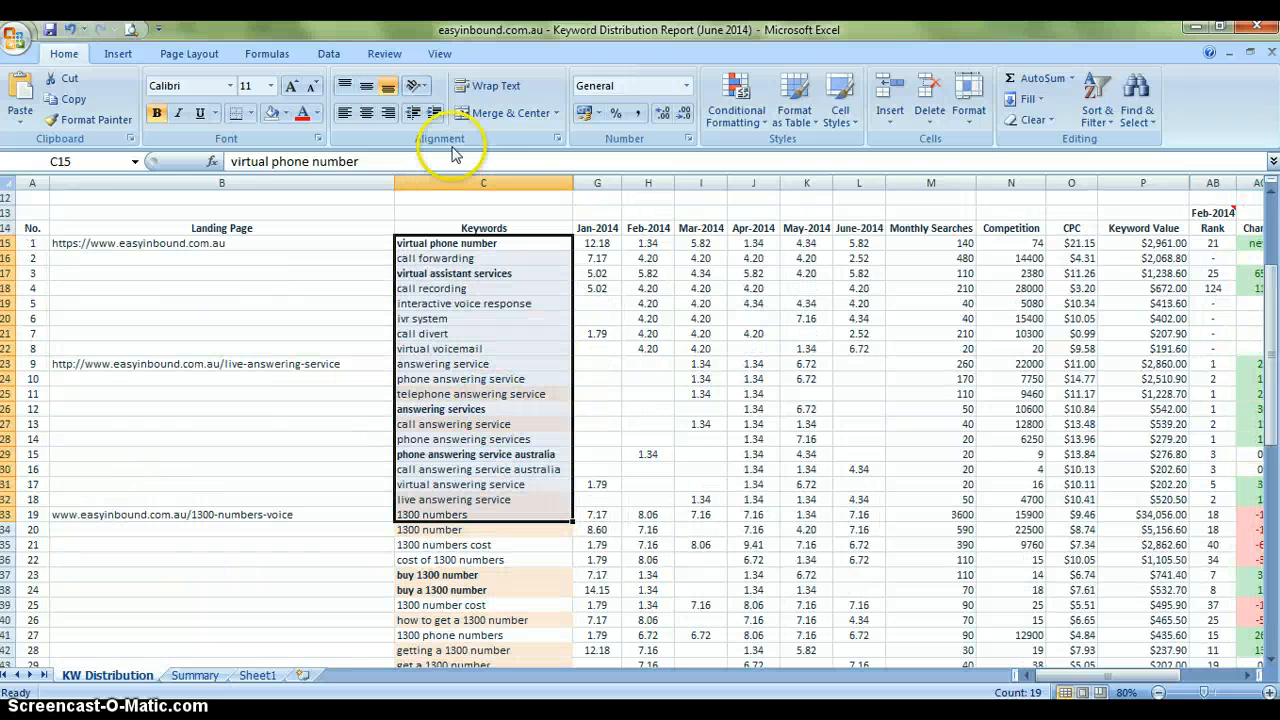
Select the first batch of keywords in C15:C39 and fill cell B39 with blue to mark where the batch ends
scroll(523, 246, "down", 3)
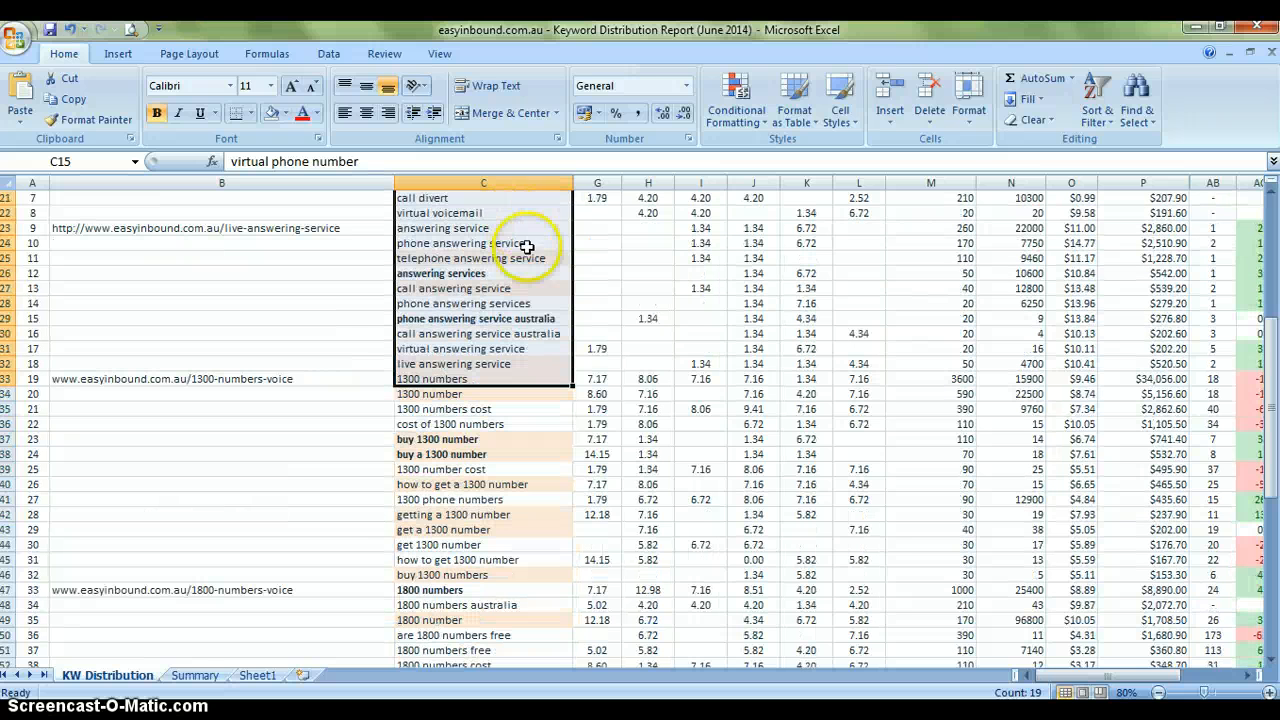
scroll(518, 257, "up", 3)
left_click_drag(505, 247, 485, 606)
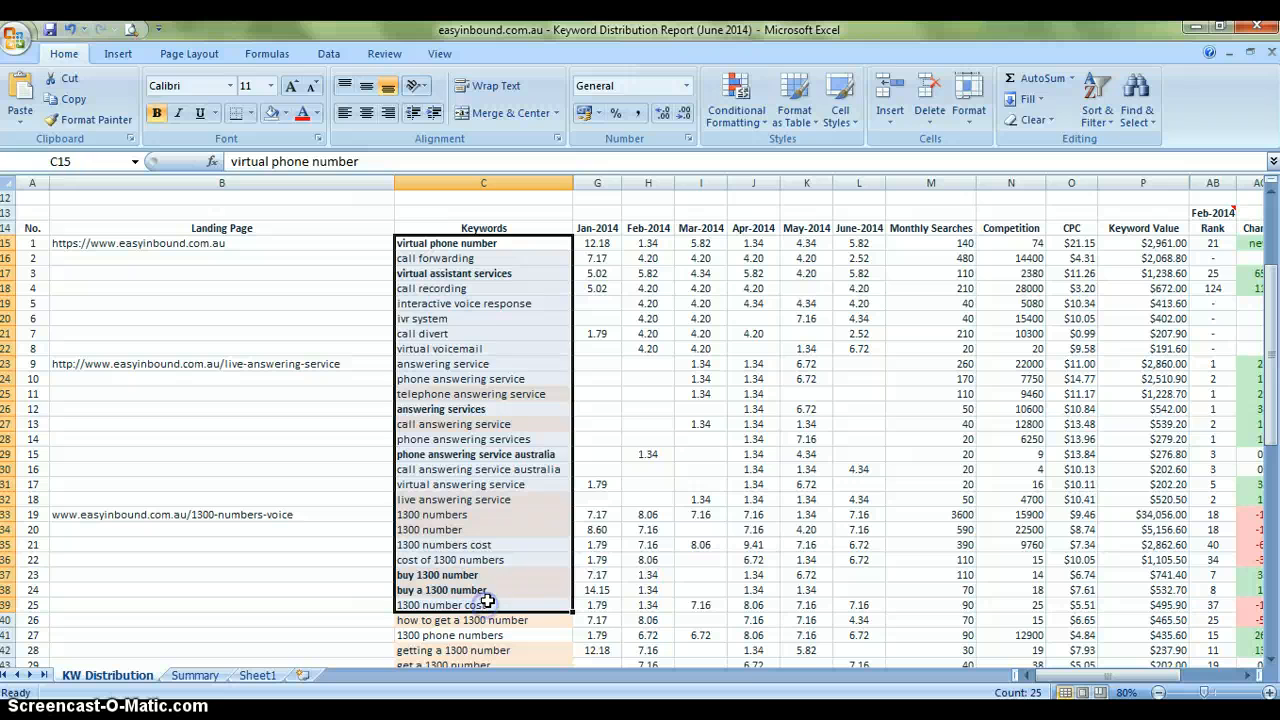
scroll(520, 559, "down", 6)
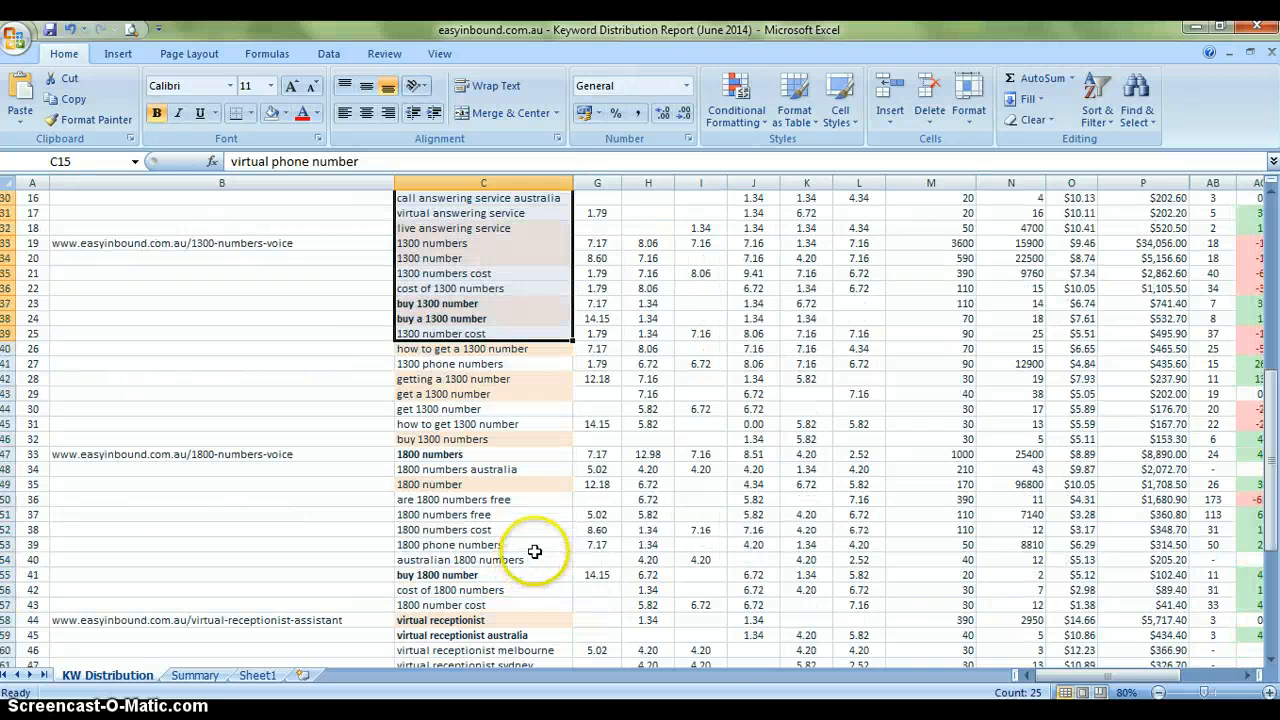
left_click(354, 334)
left_click(286, 113)
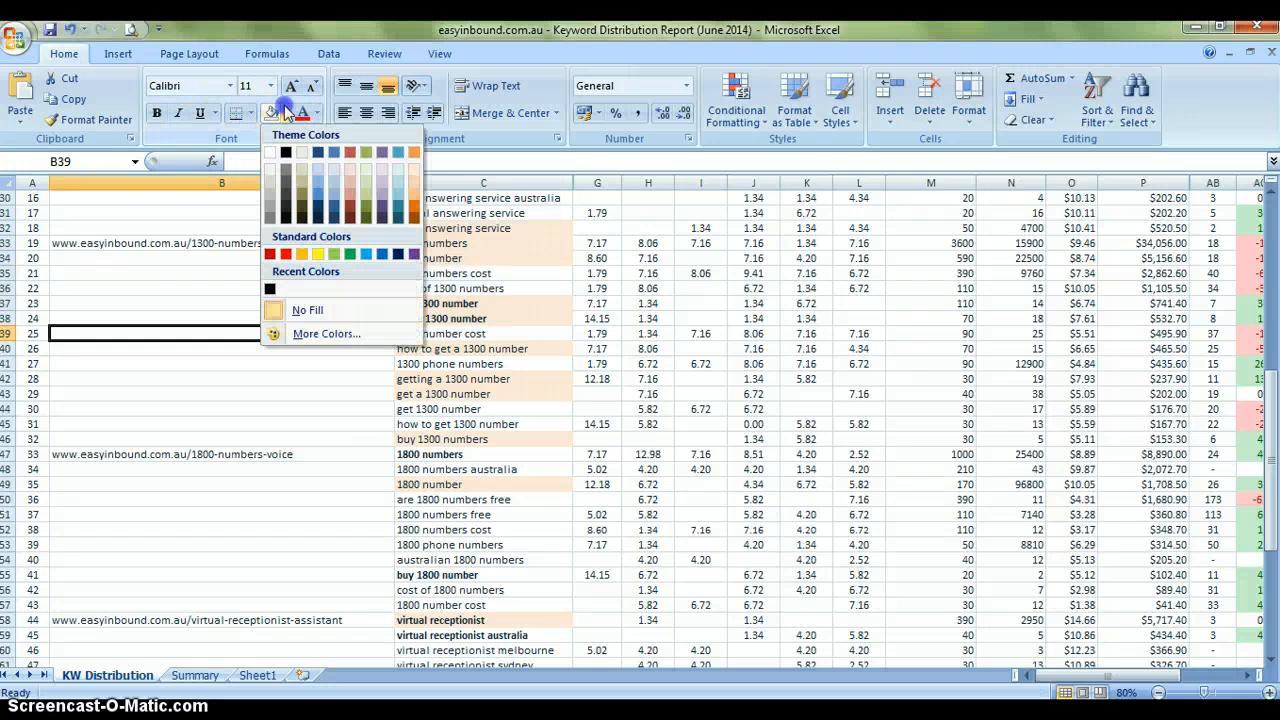
left_click(334, 152)
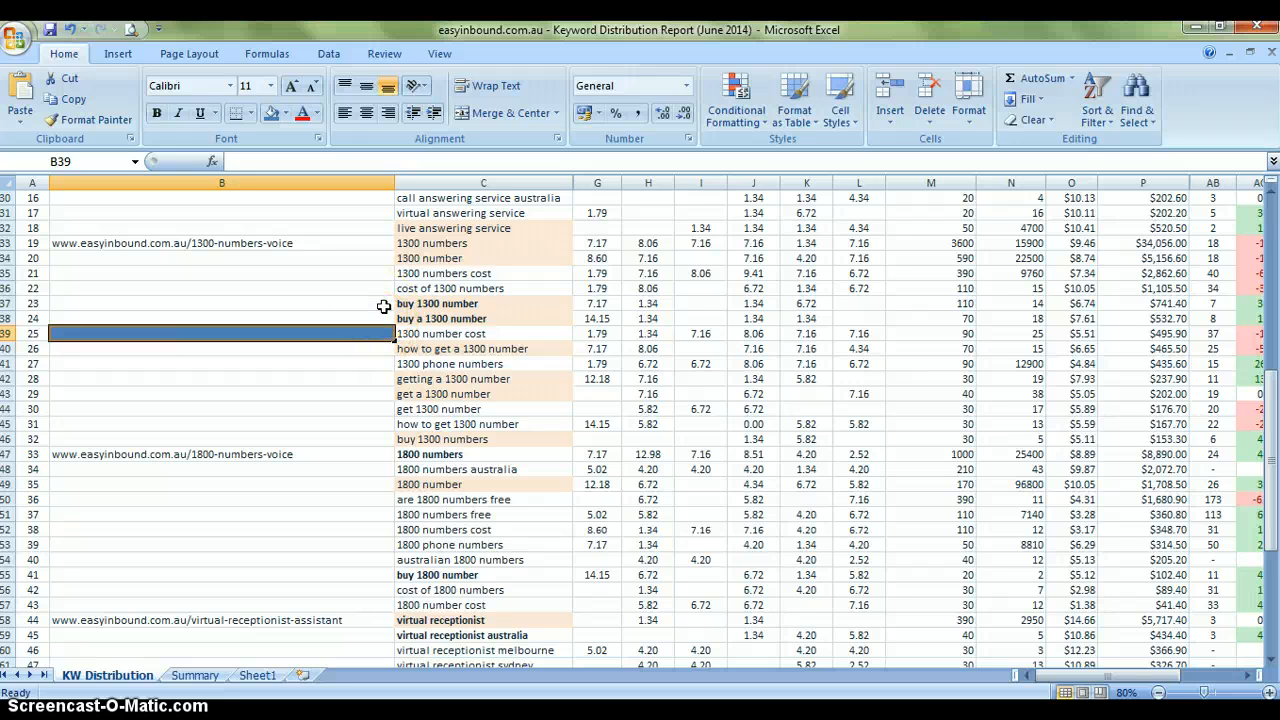
left_click(430, 335)
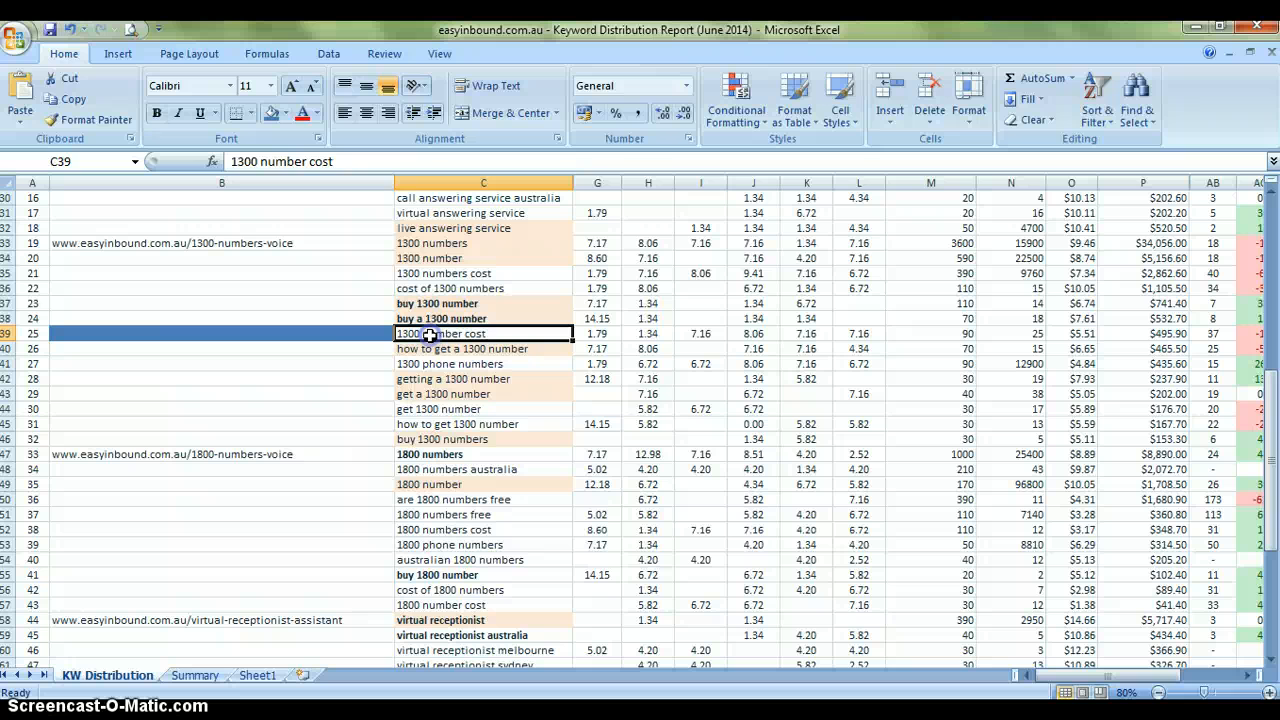
left_click(370, 333)
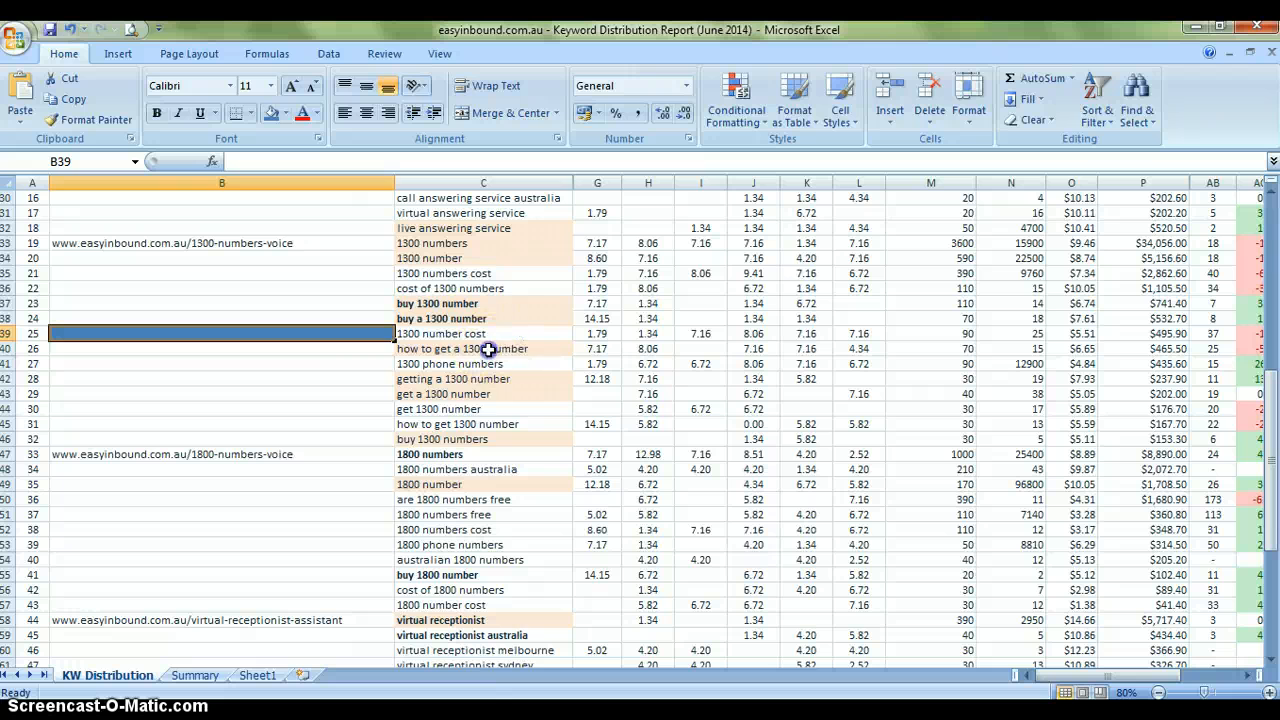
Select the remaining keywords in C40:C62, then switch to the Rank Checker window and close it
left_click_drag(489, 349, 483, 587)
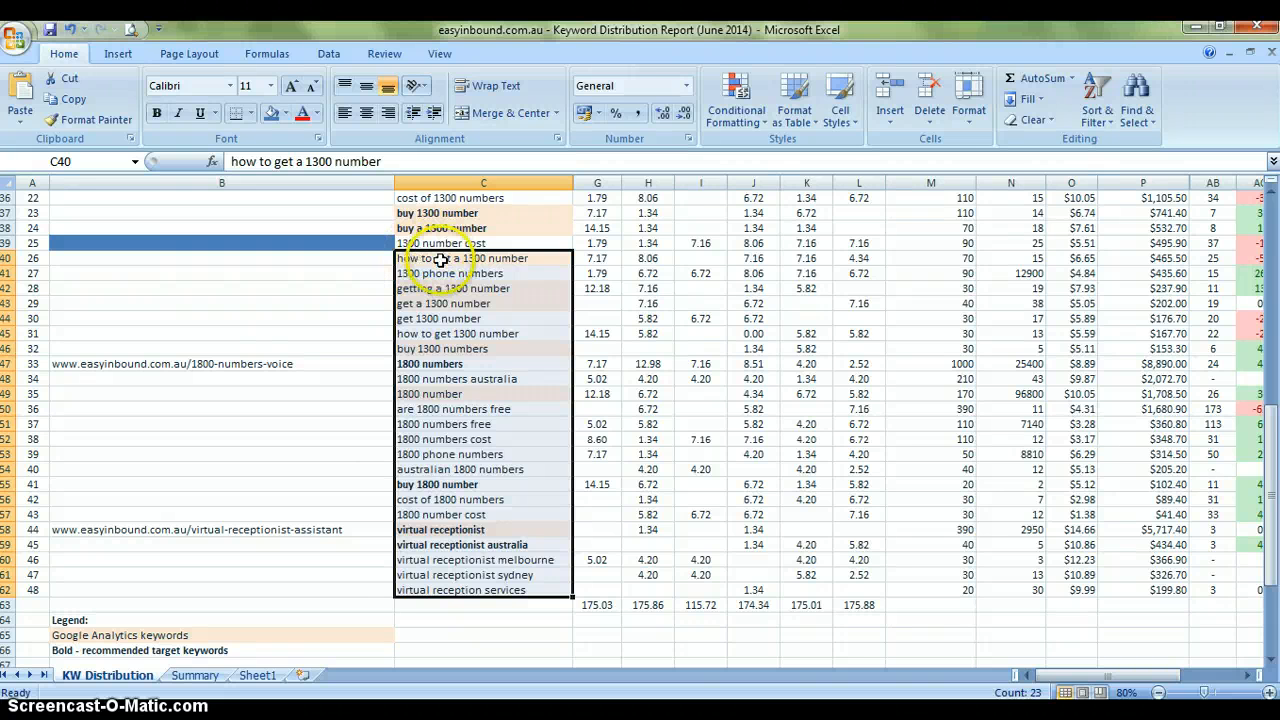
mouse_move(253, 712)
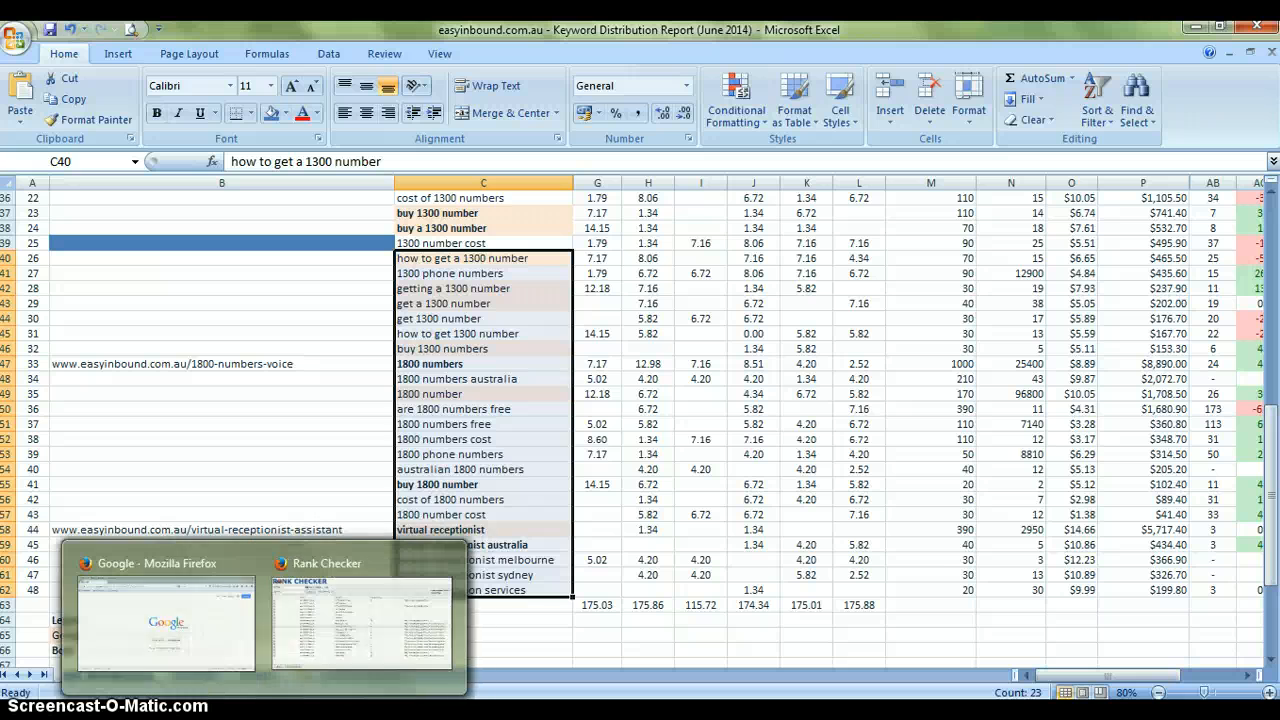
left_click(306, 663)
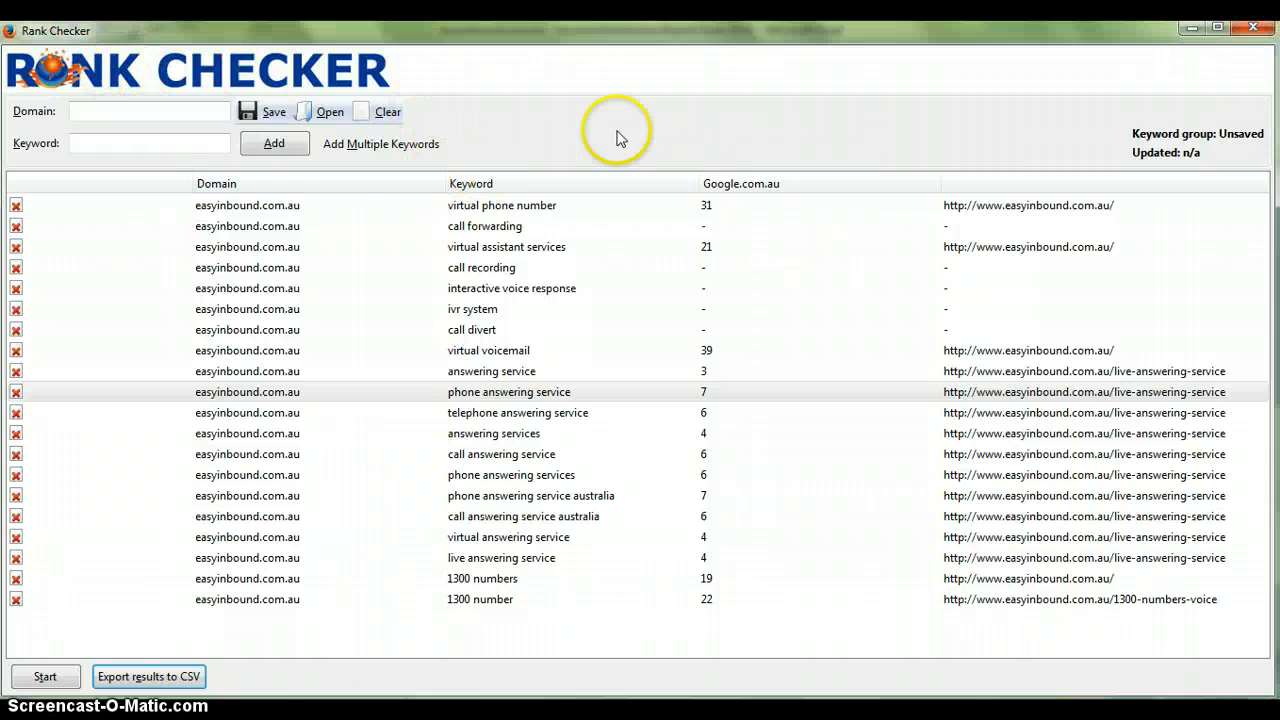
left_click(1263, 30)
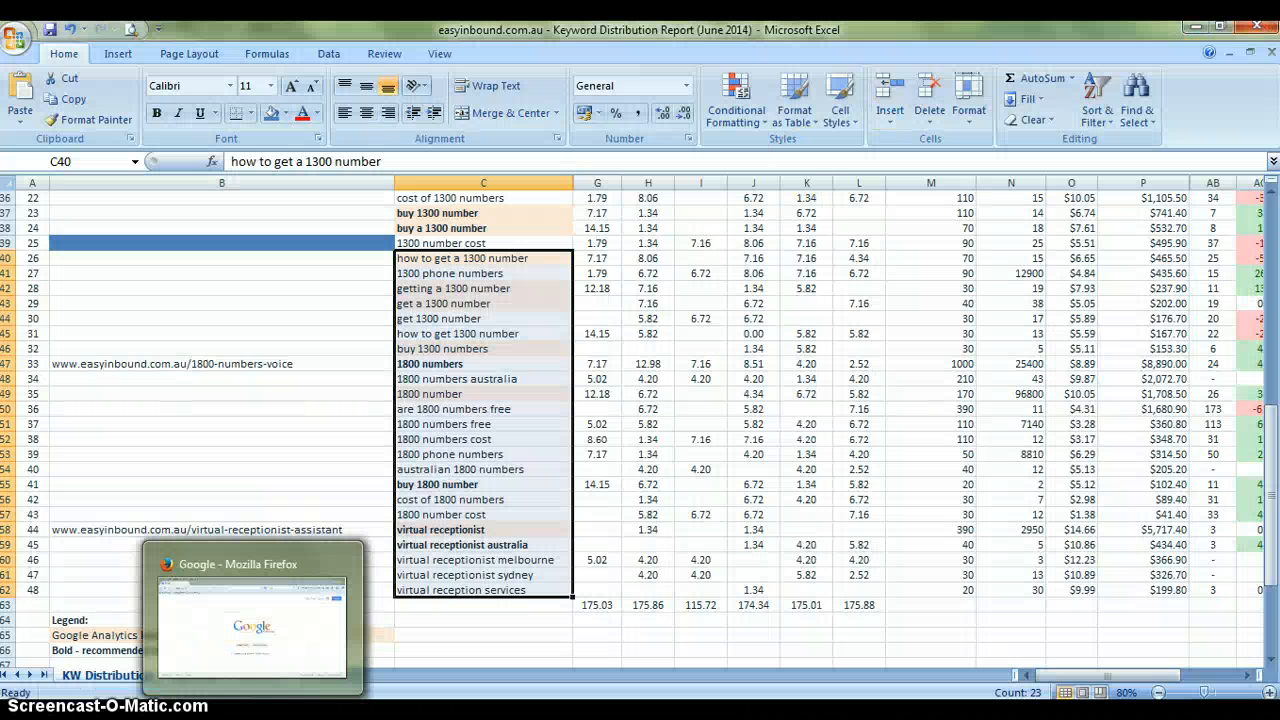
Switch to Firefox and change the anonymoX identity to uk7g
left_click(253, 710)
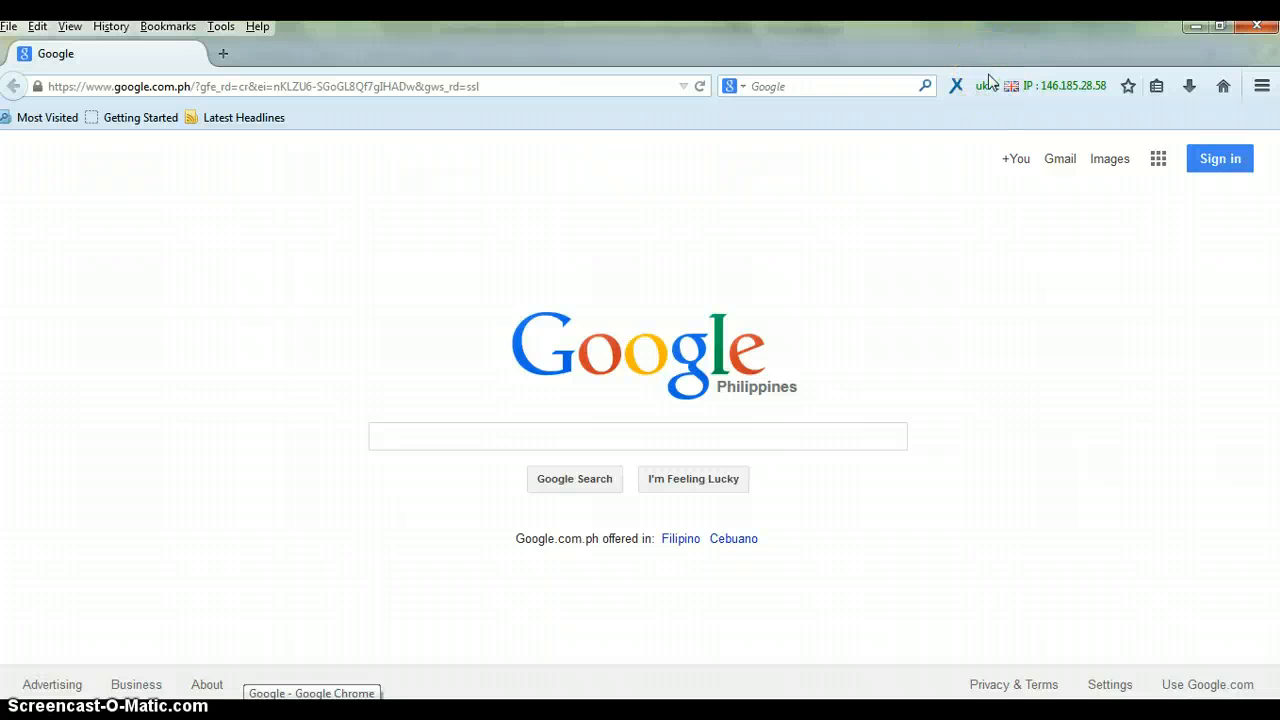
left_click(988, 84)
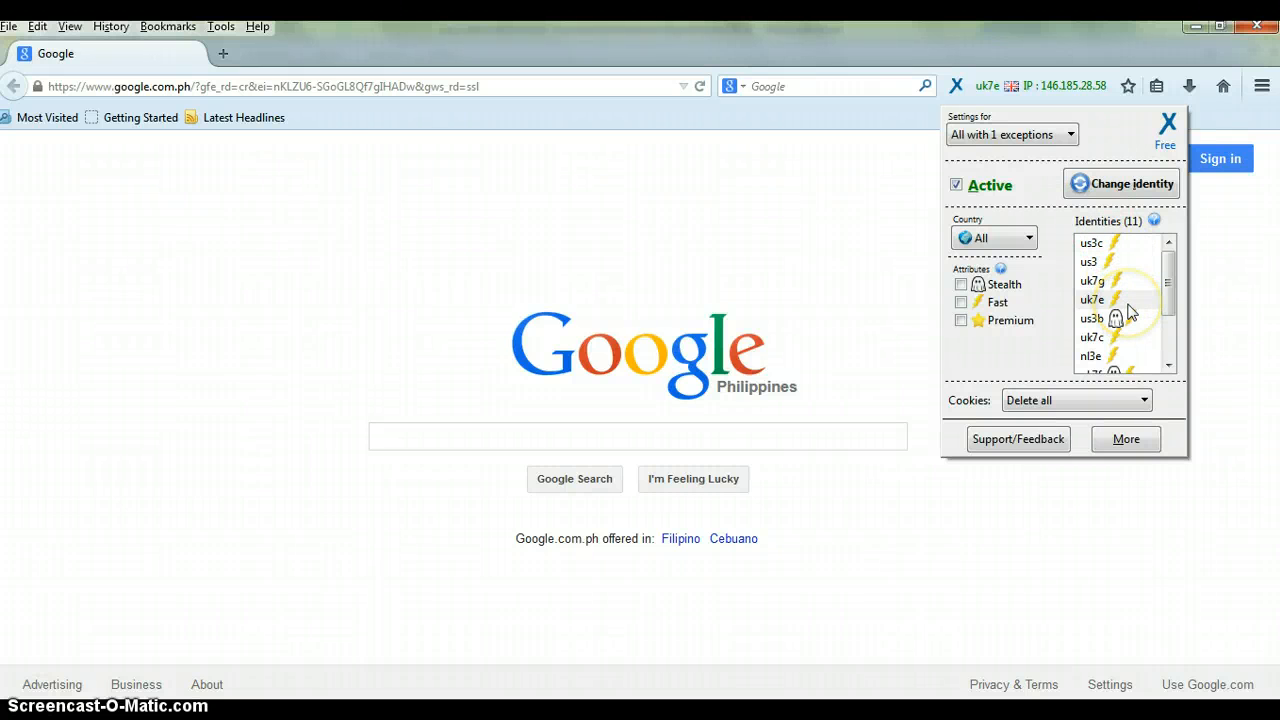
left_click(1101, 283)
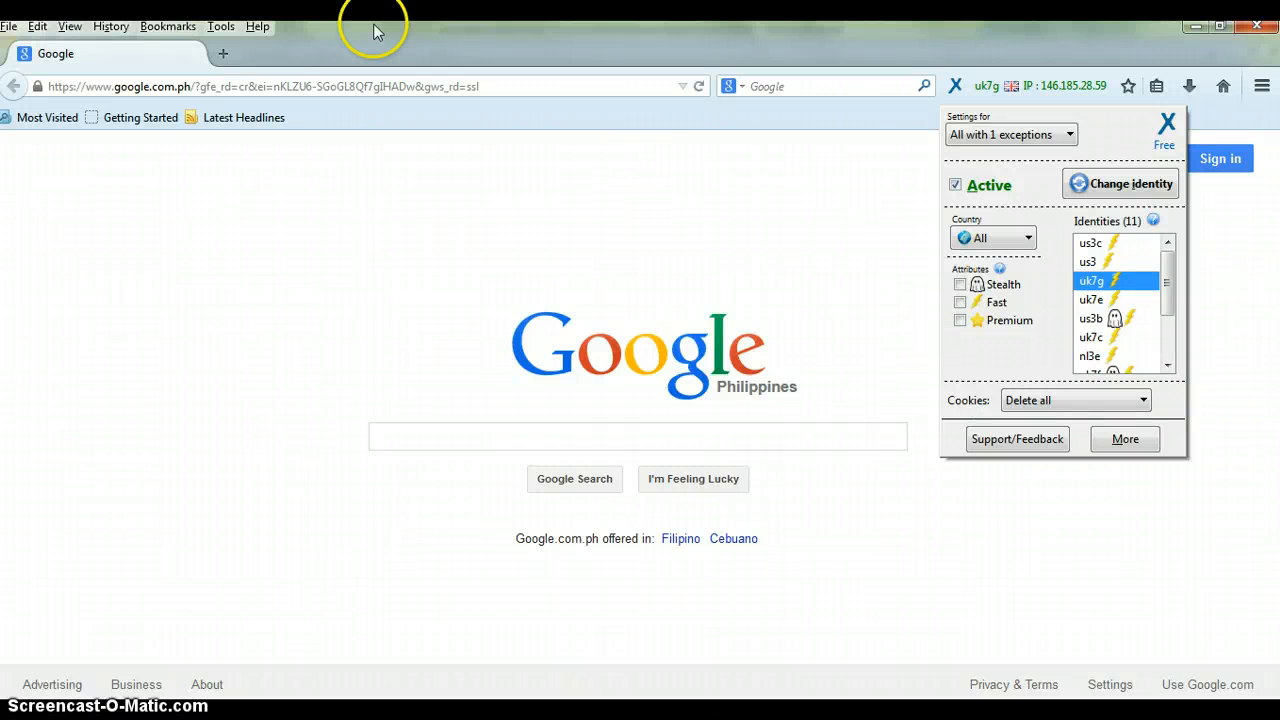
left_click(346, 418)
left_click(411, 316)
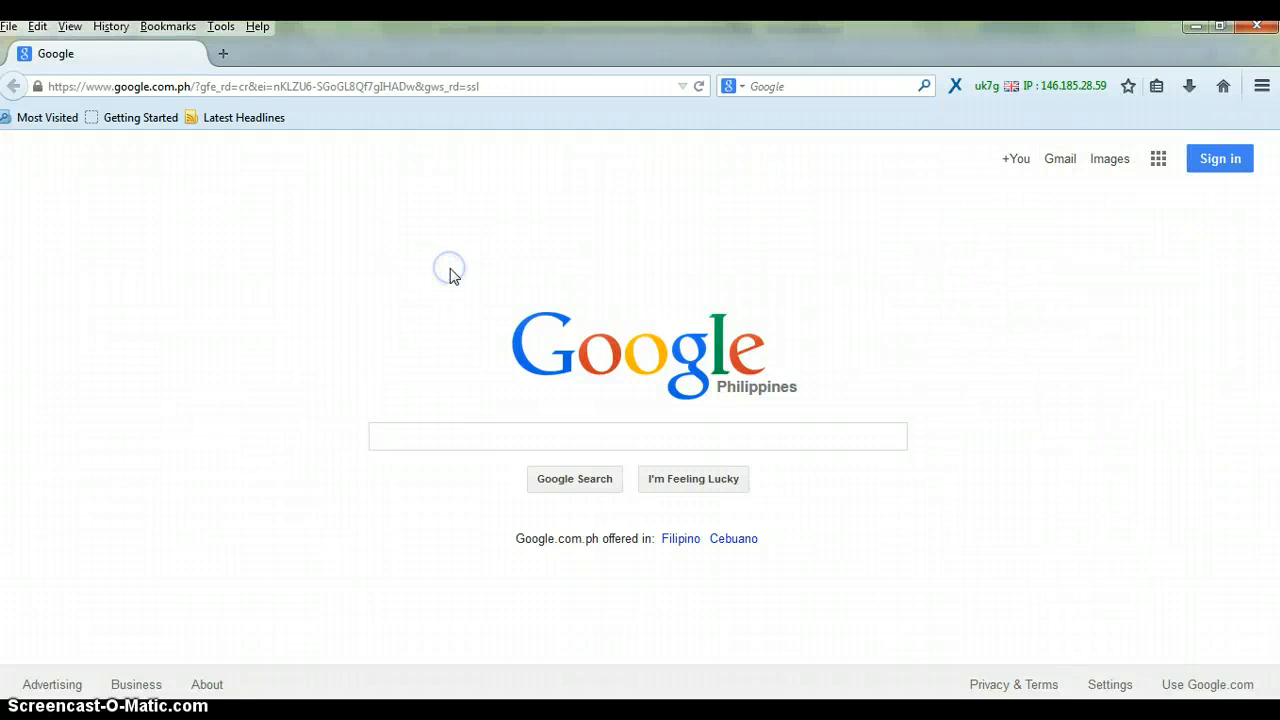
left_click(219, 27)
left_click(110, 27)
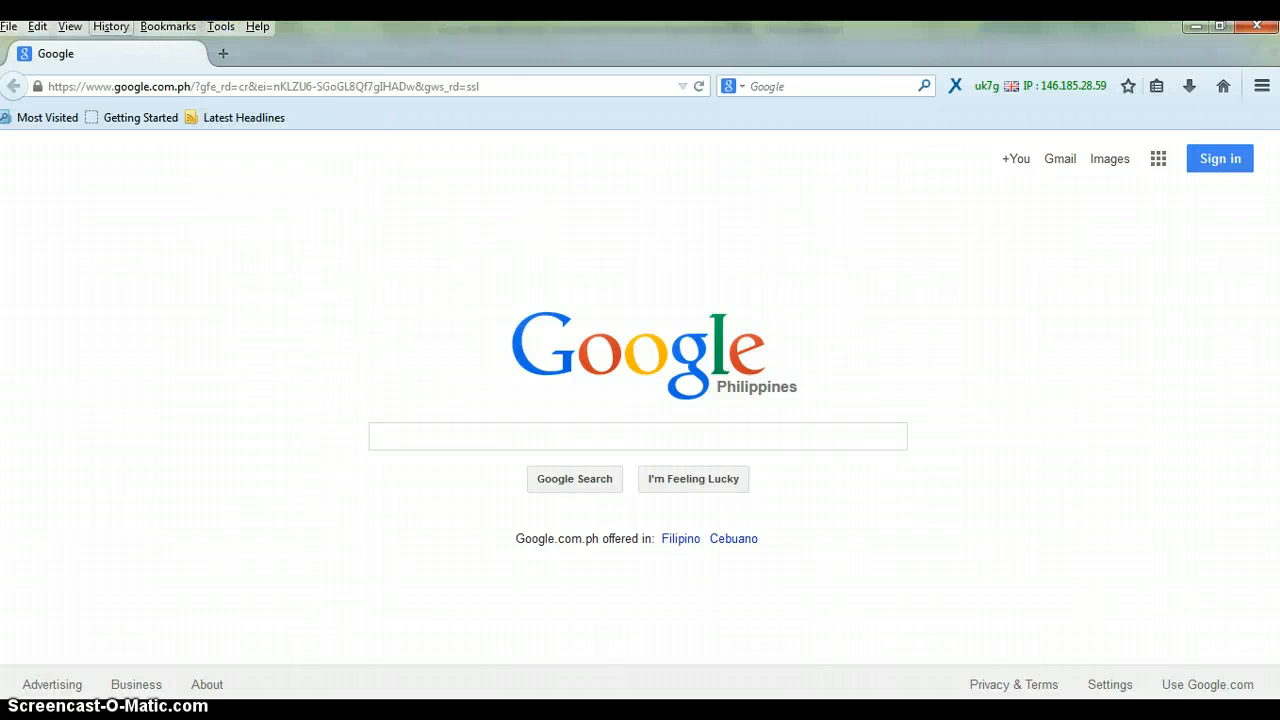
left_click(110, 27)
left_click(221, 27)
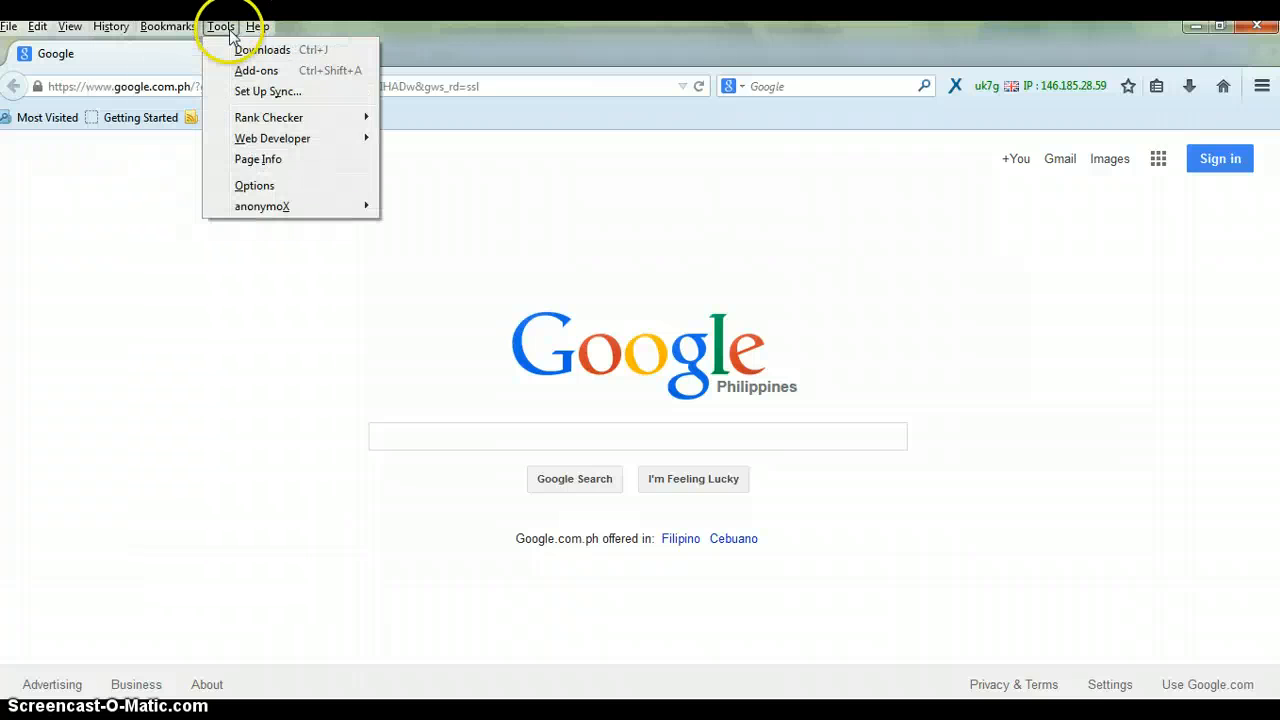
left_click(290, 190)
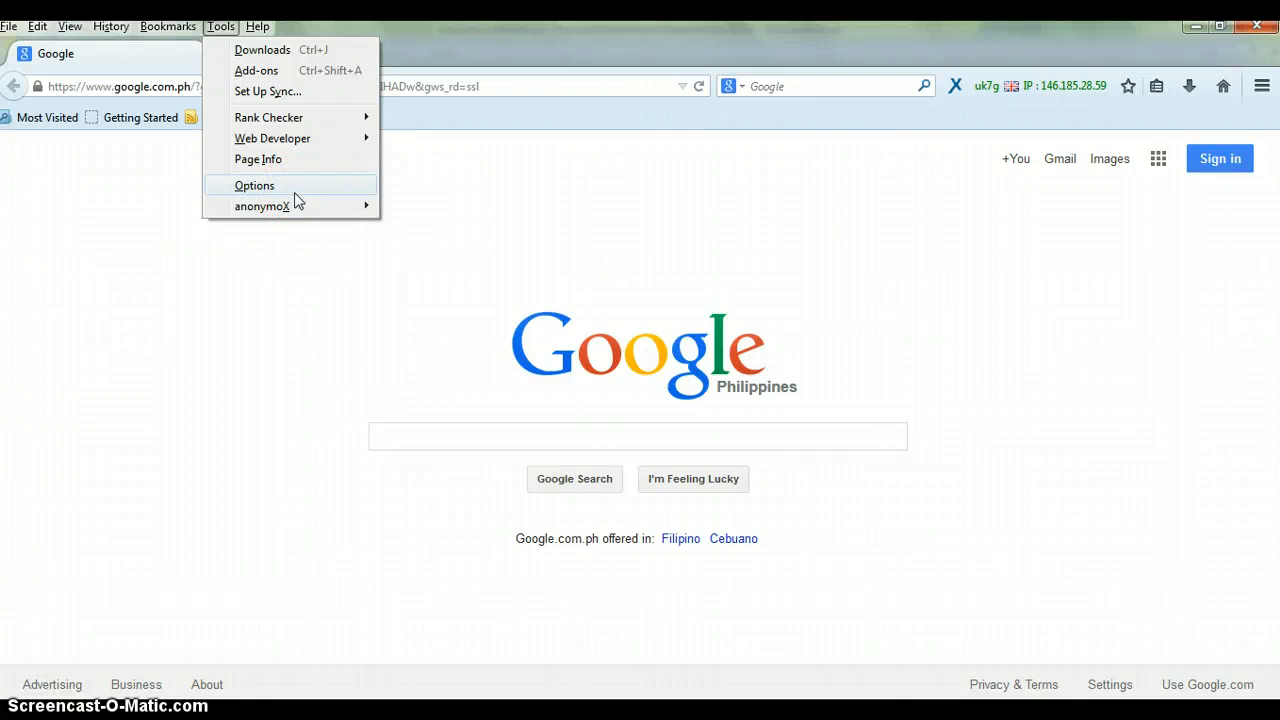
left_click(294, 192)
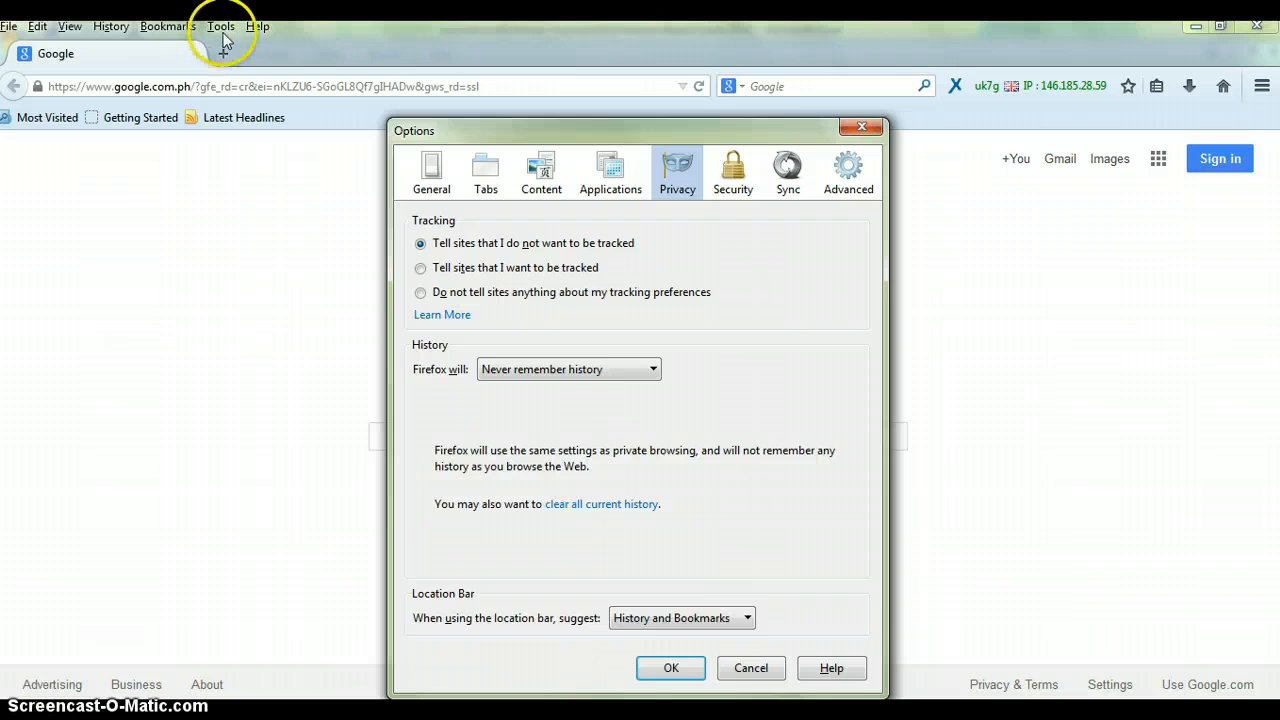
left_click(864, 124)
Clear all current history from Firefox's privacy options with the time range Everything, and confirm the options
left_click(221, 26)
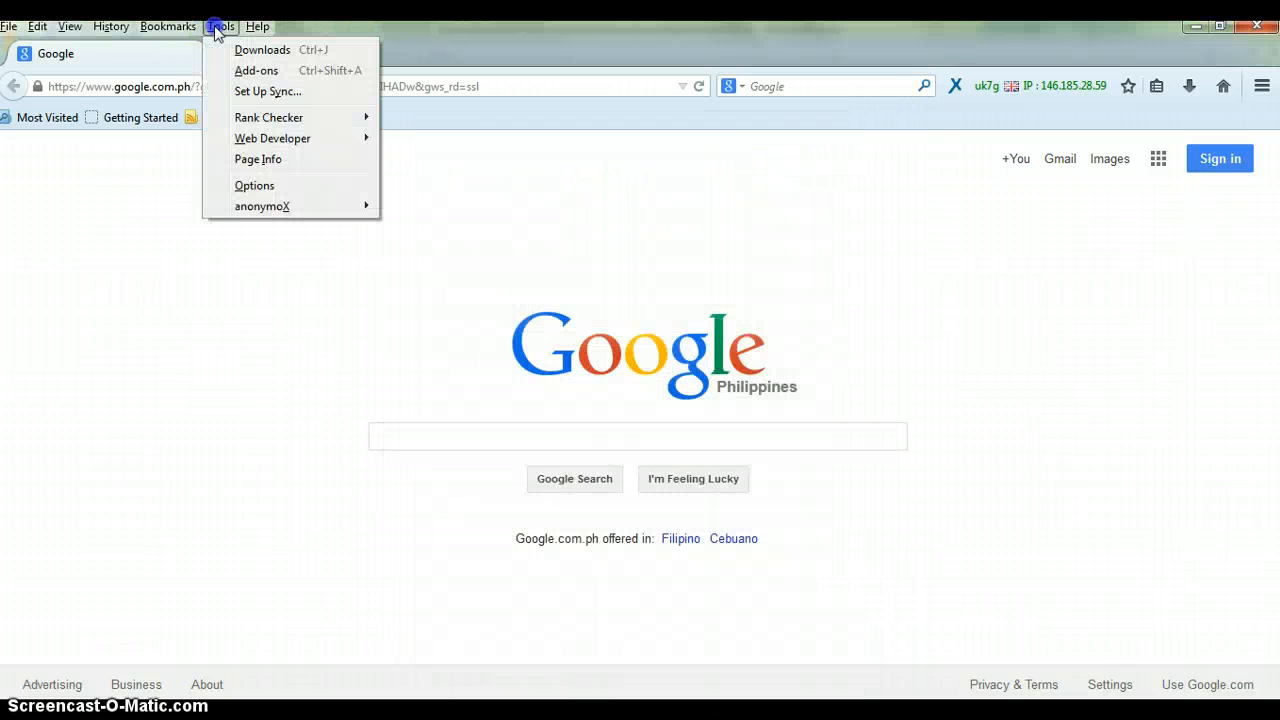
left_click(271, 183)
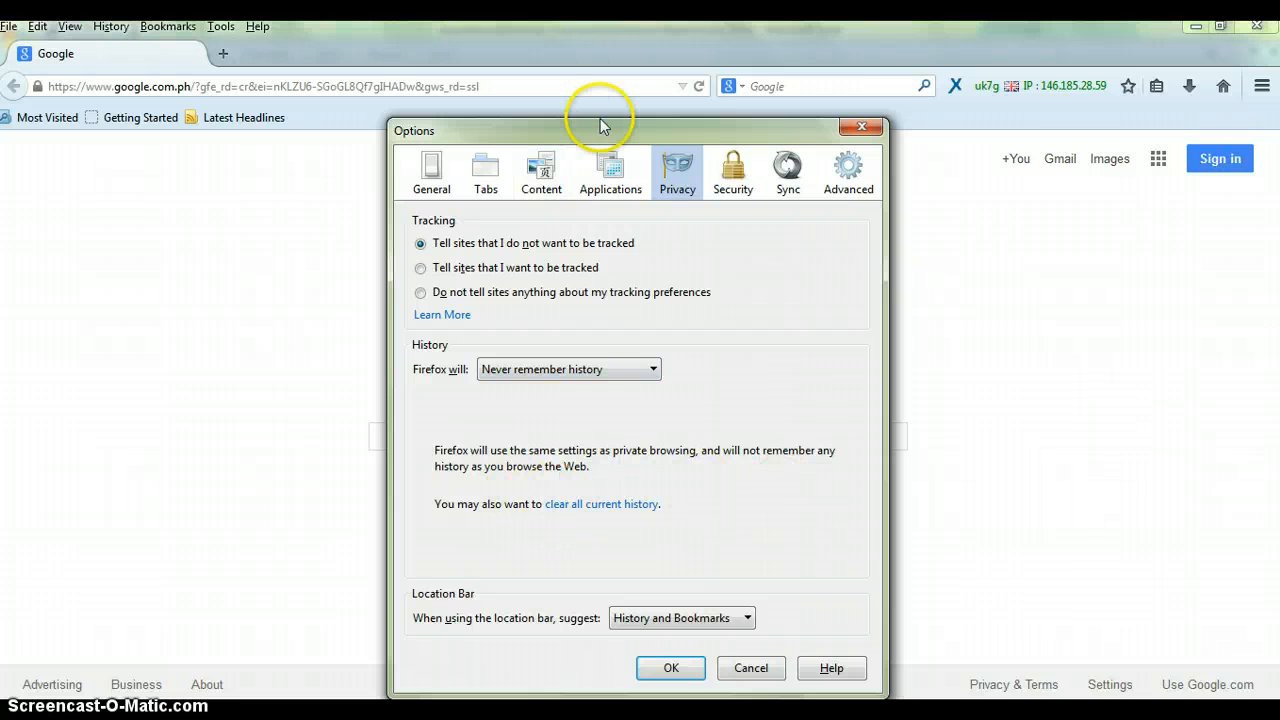
left_click_drag(591, 122, 486, 22)
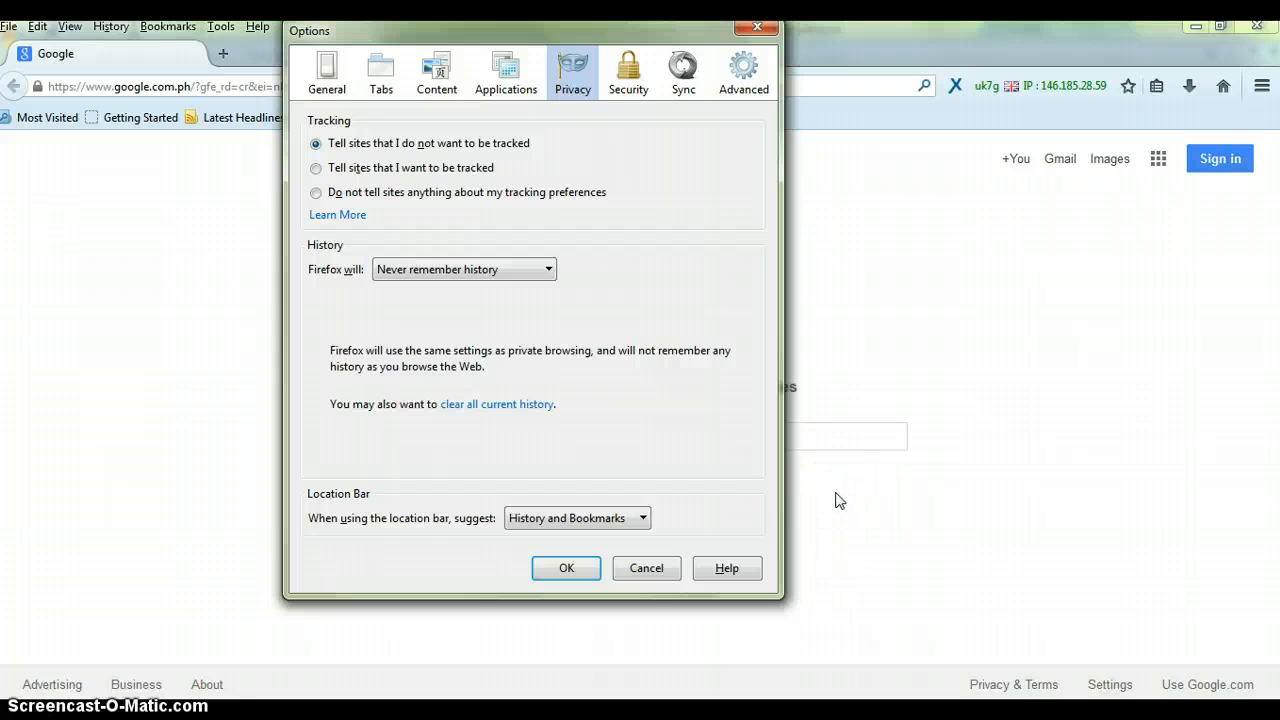
left_click(509, 404)
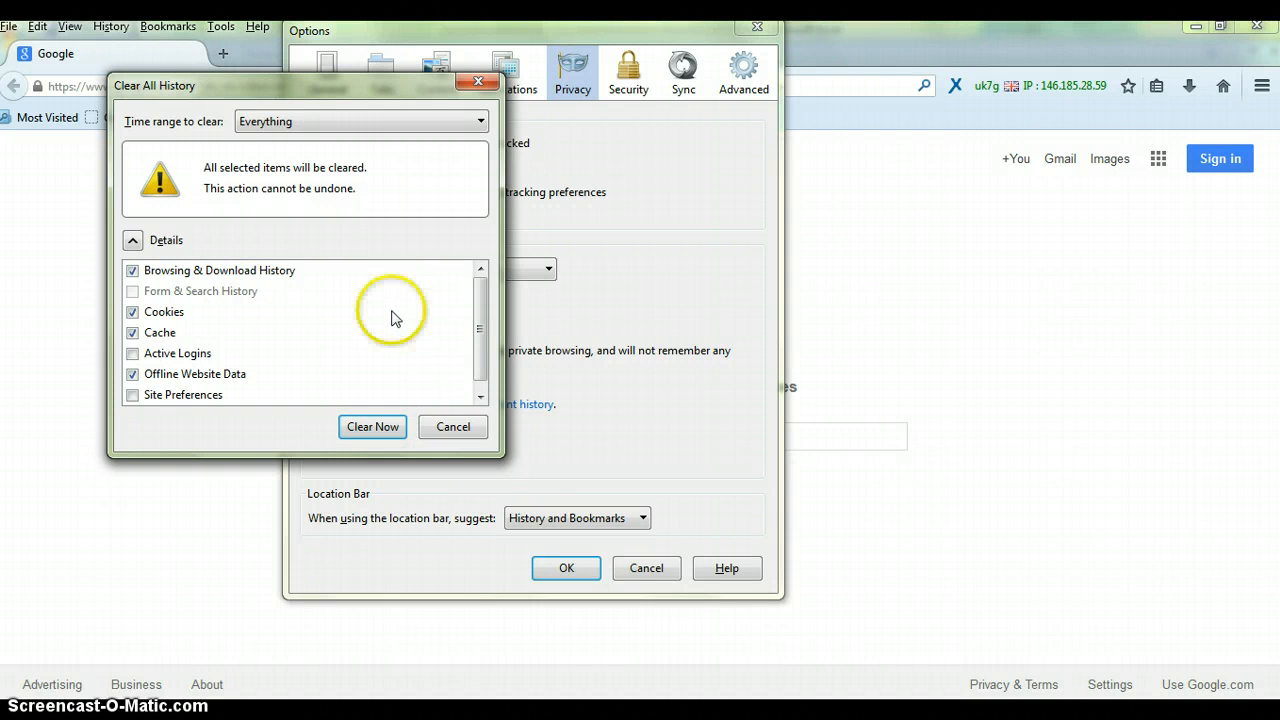
left_click(383, 428)
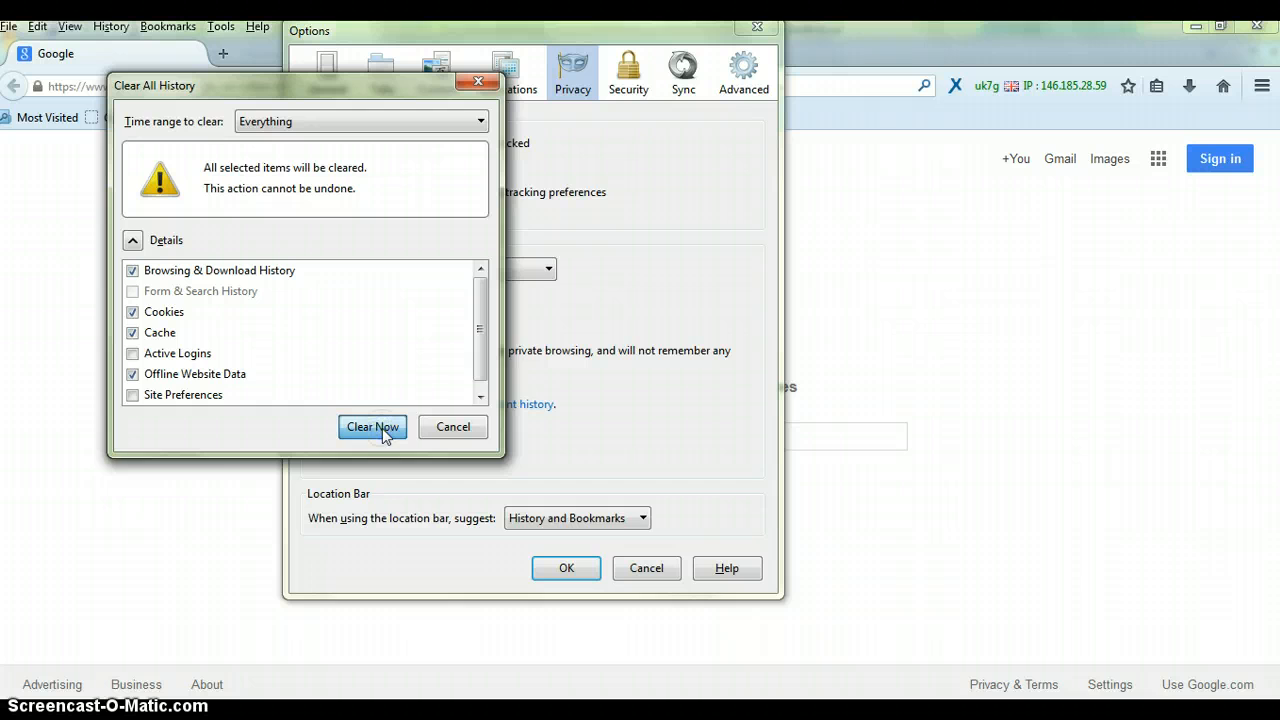
left_click(563, 576)
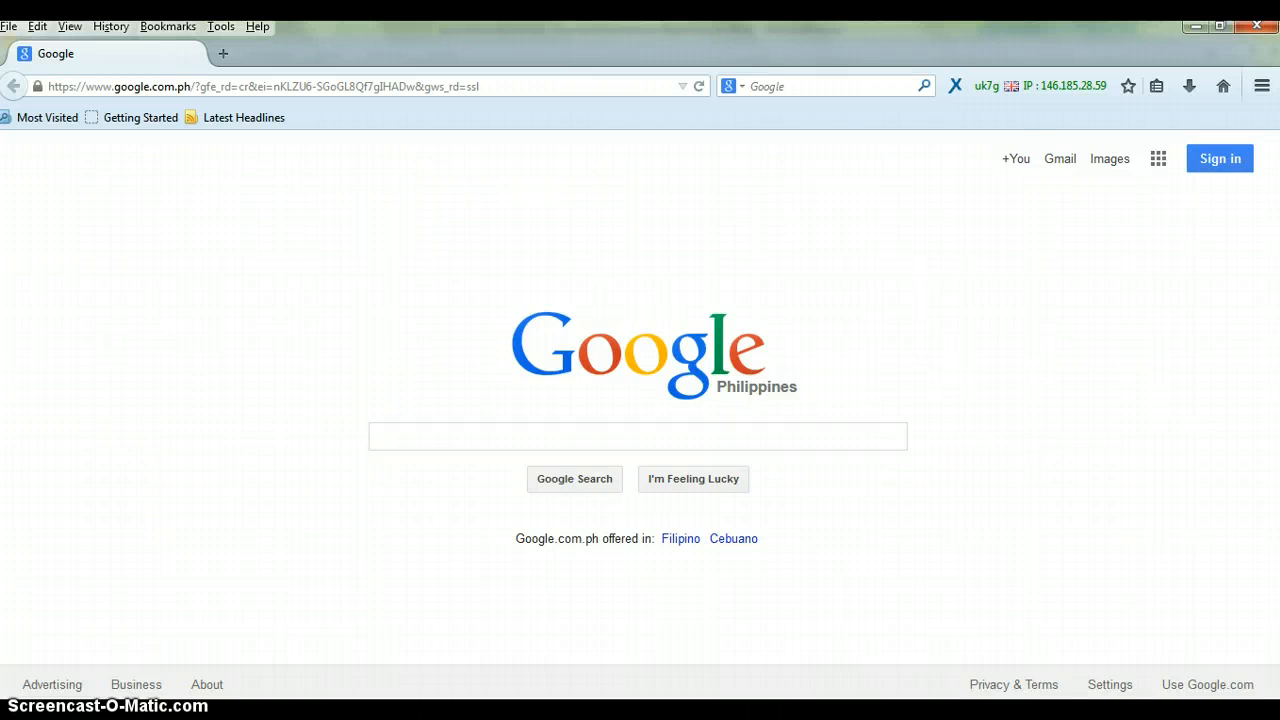
Open the exported EI 7-31 1 file from the desktop in Excel and select A22, the first empty cell below the results
left_click(546, 712)
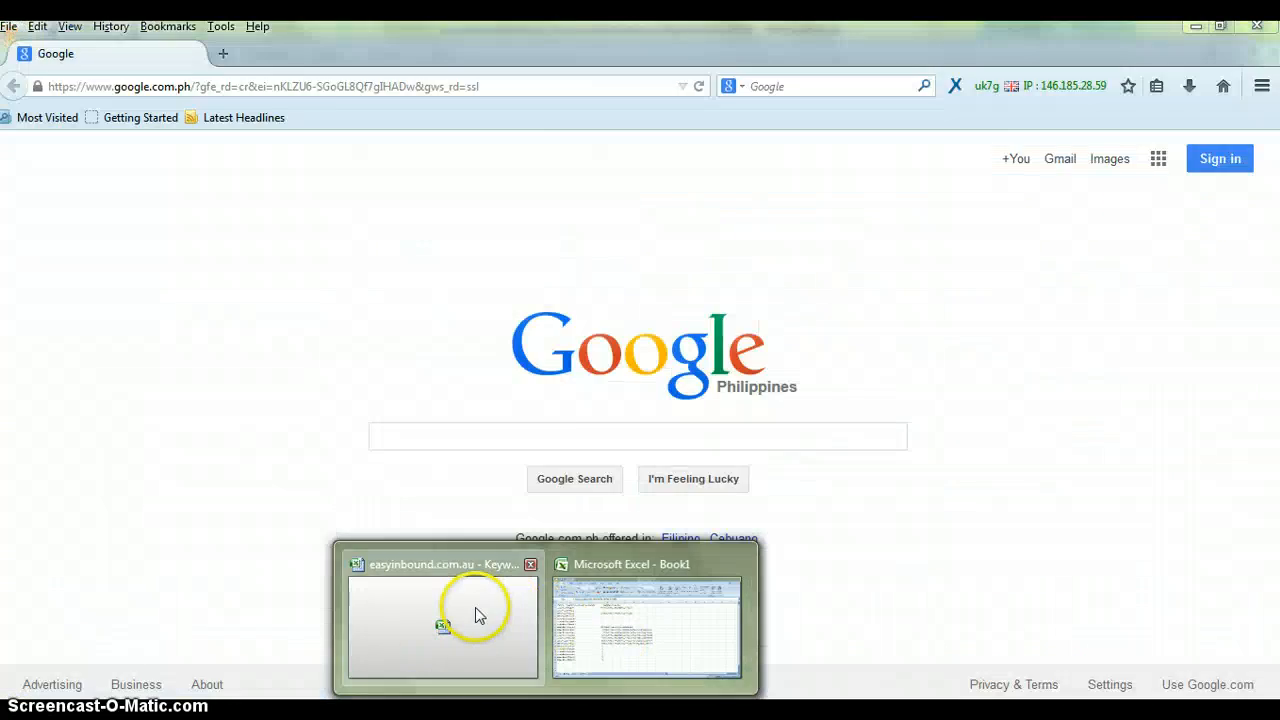
left_click(478, 615)
left_click(1275, 712)
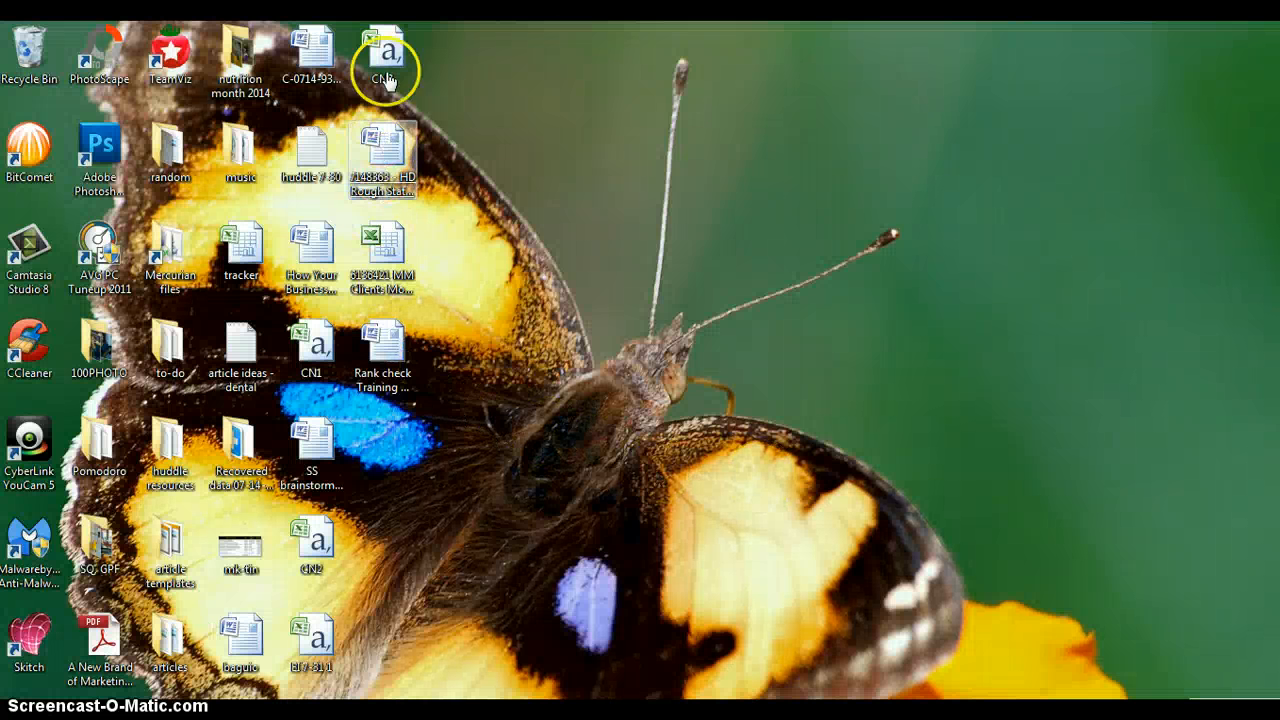
double_click(313, 668)
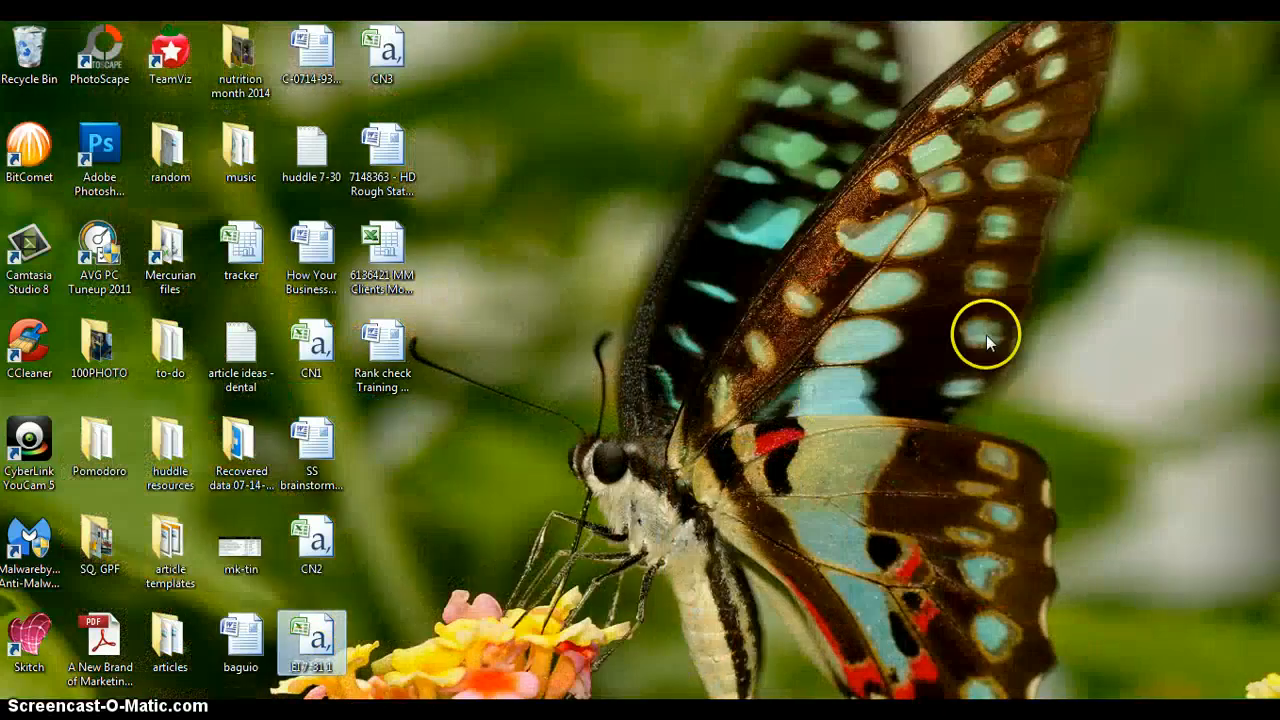
scroll(474, 354, "down", 6)
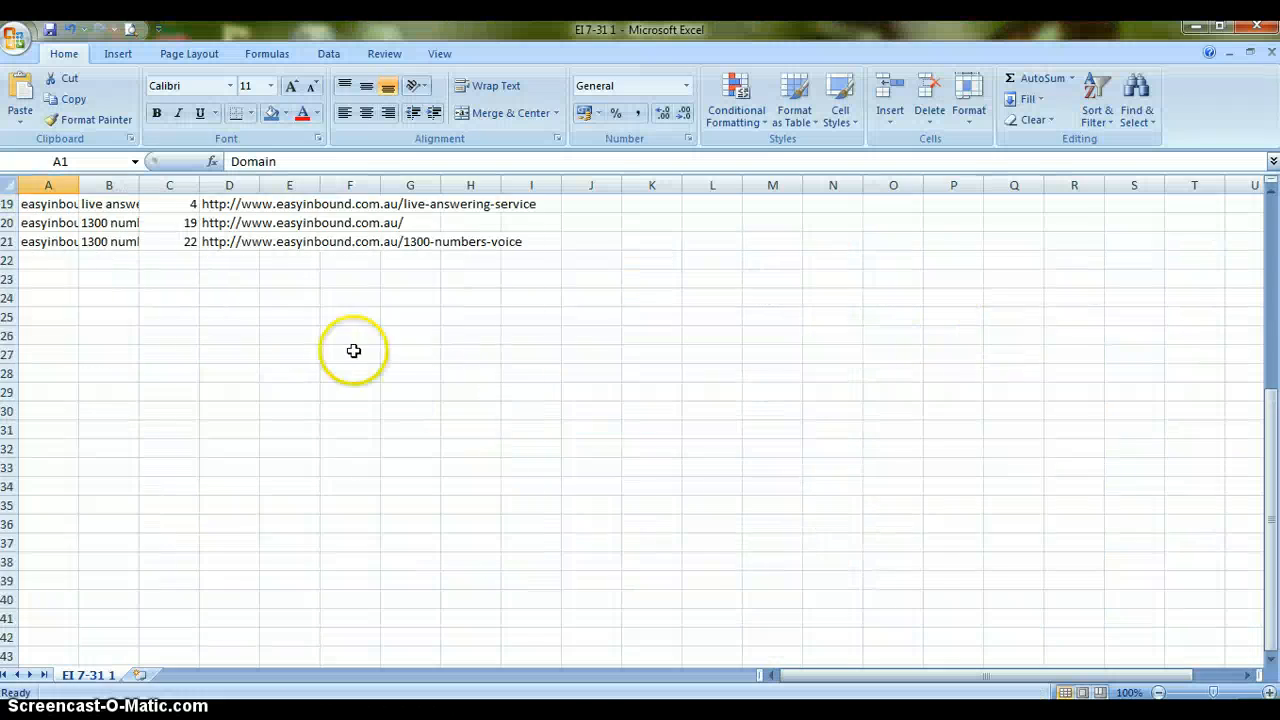
left_click(46, 259)
left_click(44, 257)
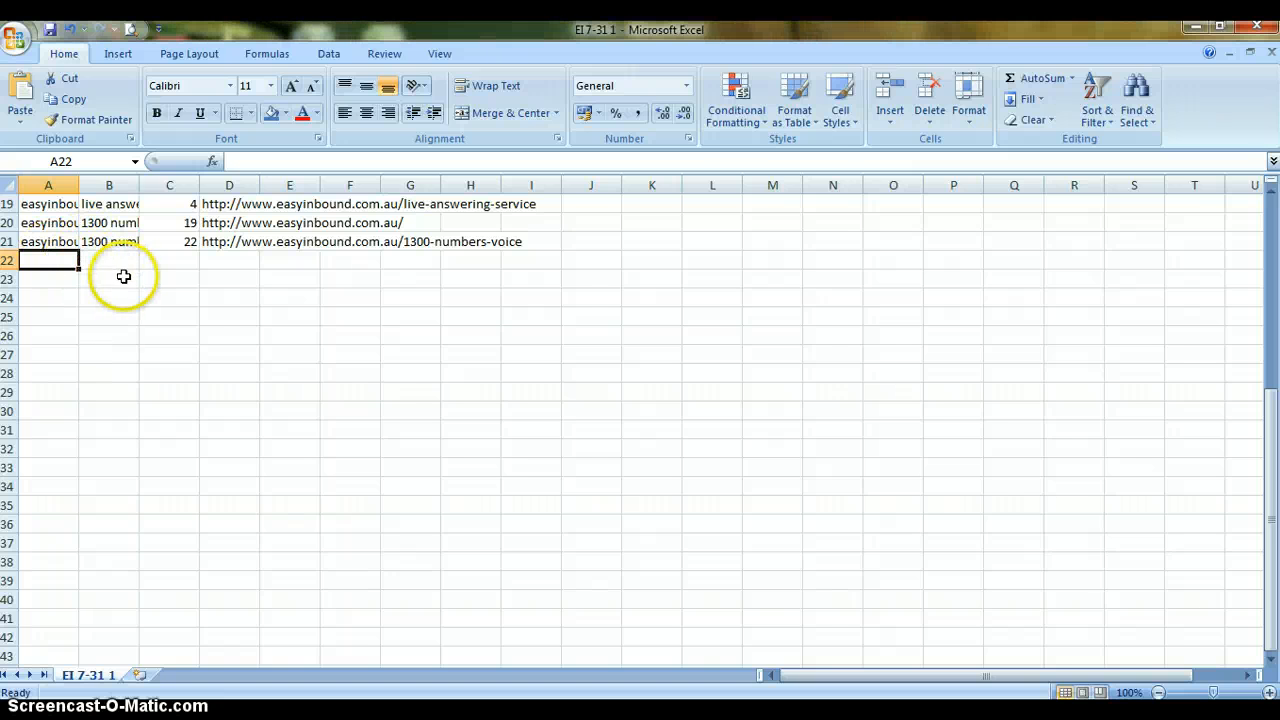
left_click(14, 38)
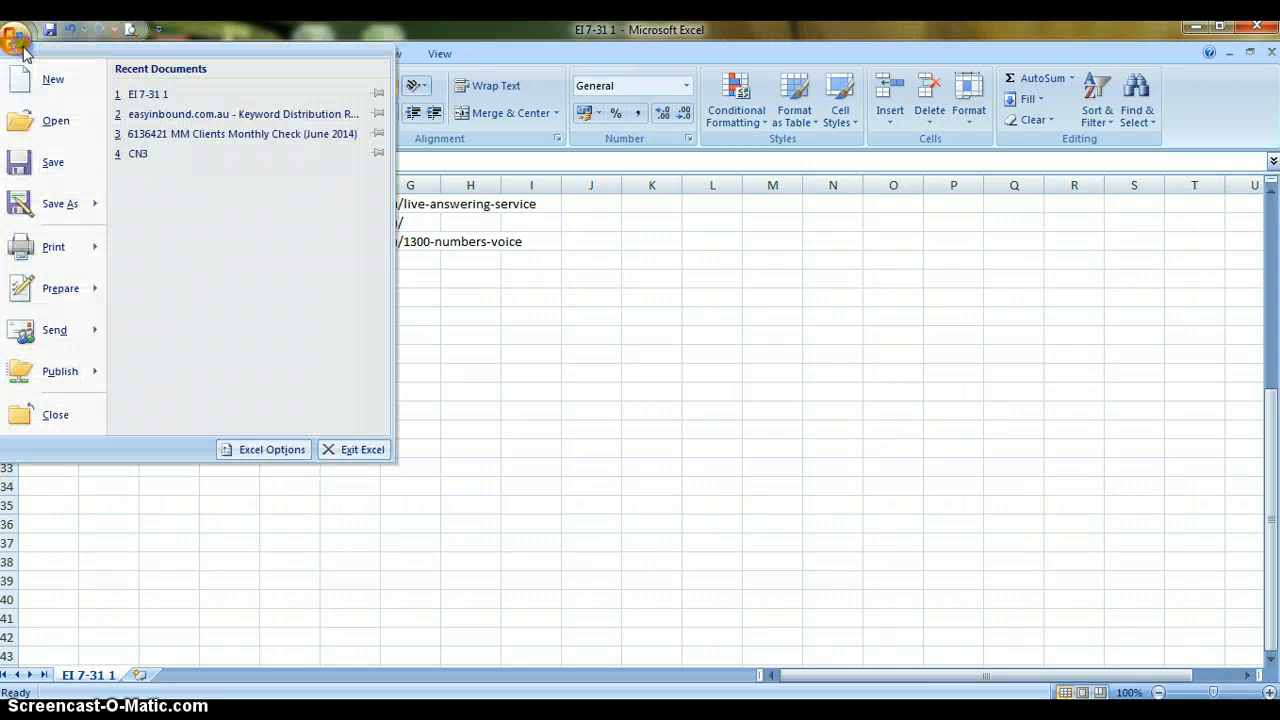
left_click(694, 328)
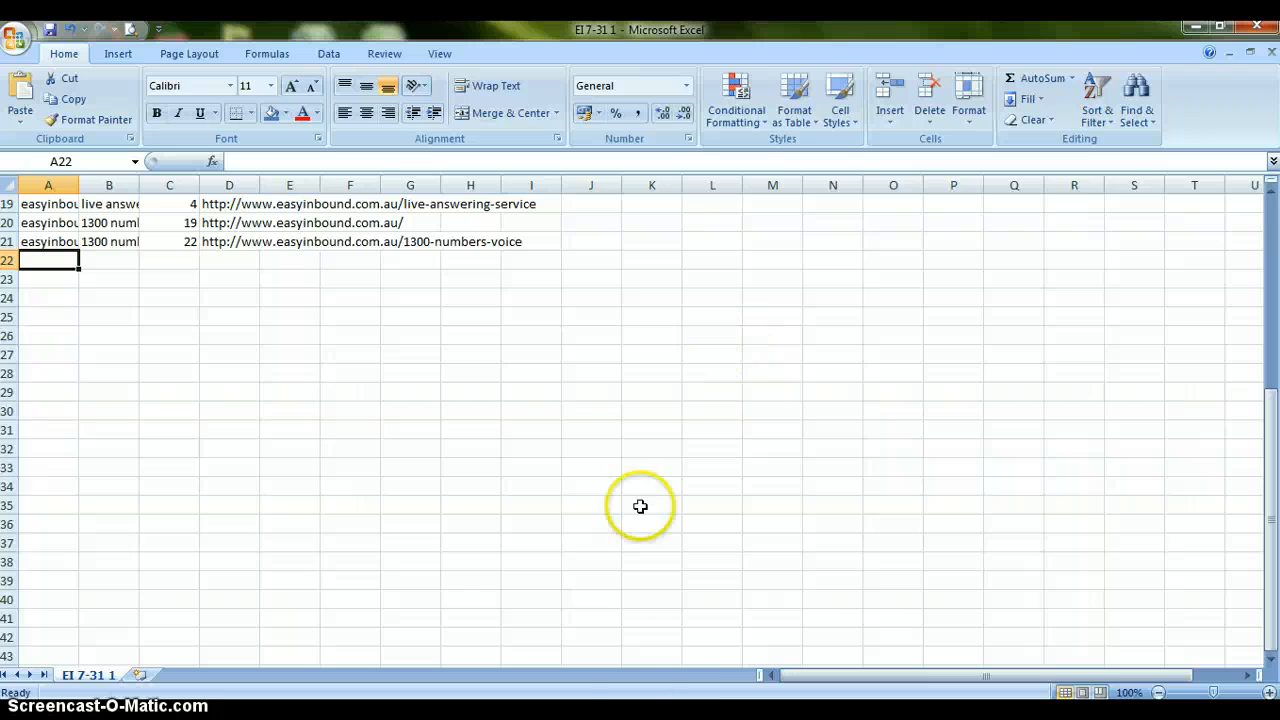
mouse_move(604, 710)
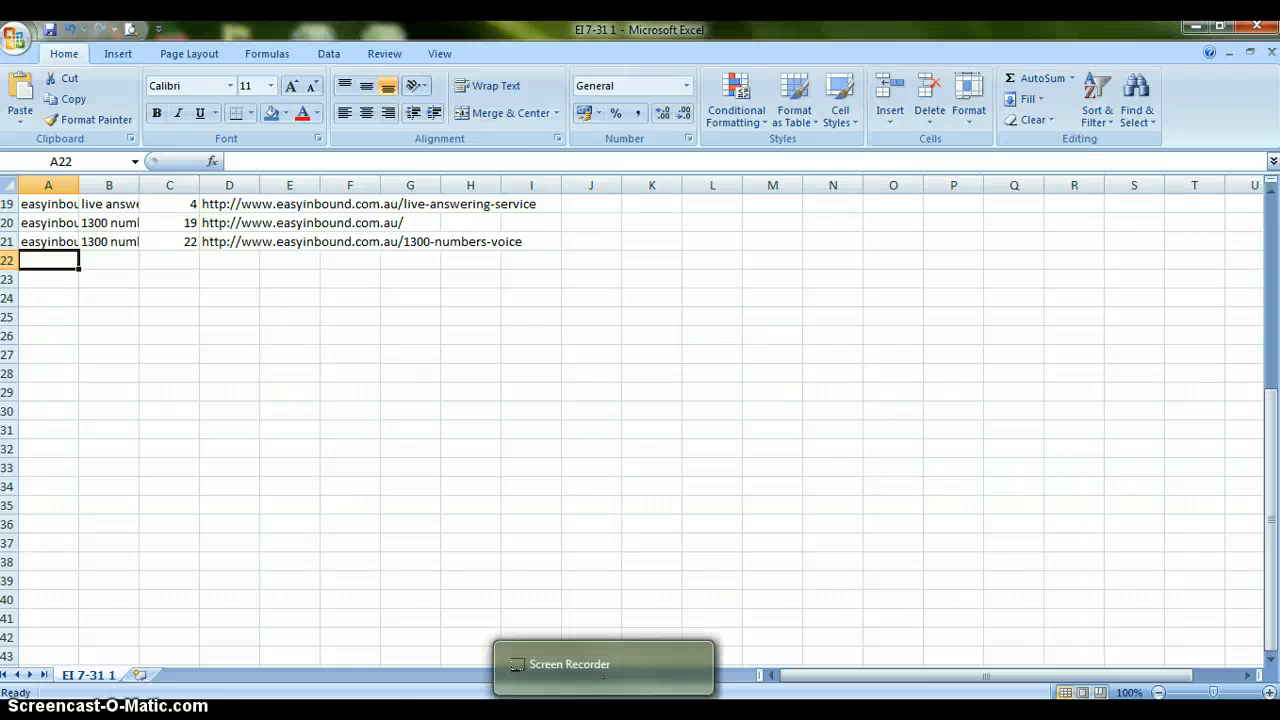
left_click(604, 710)
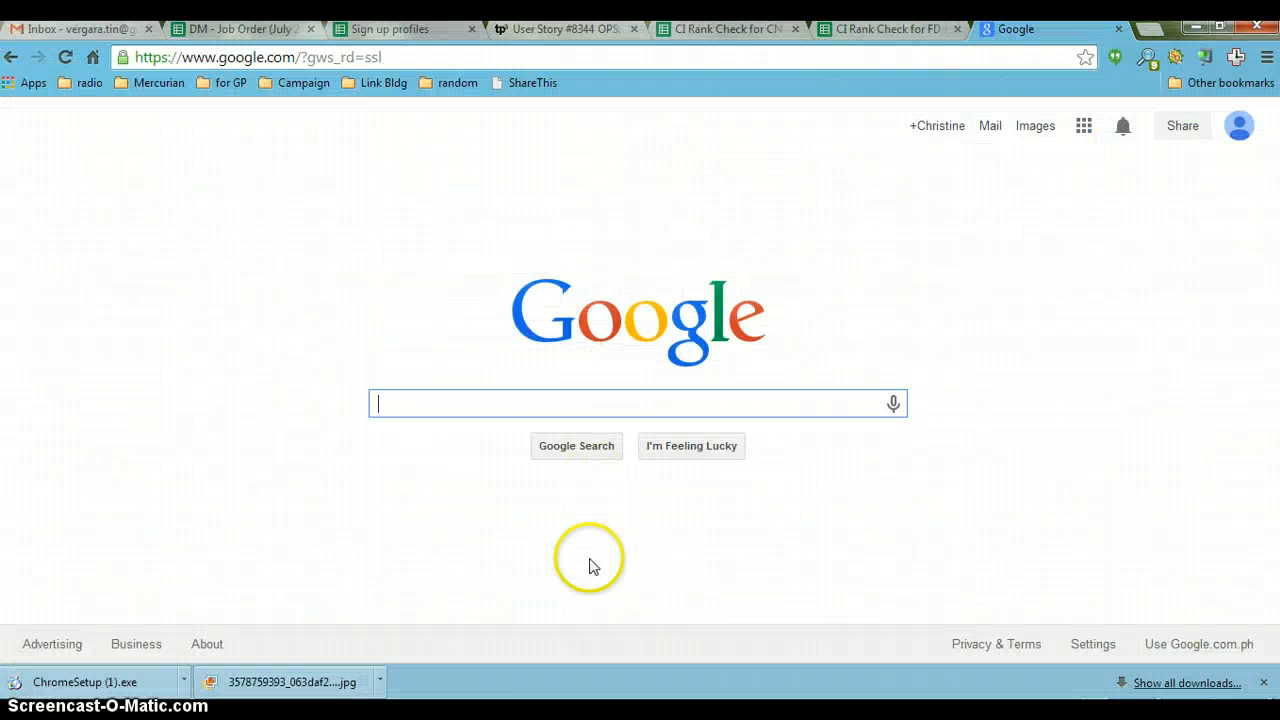